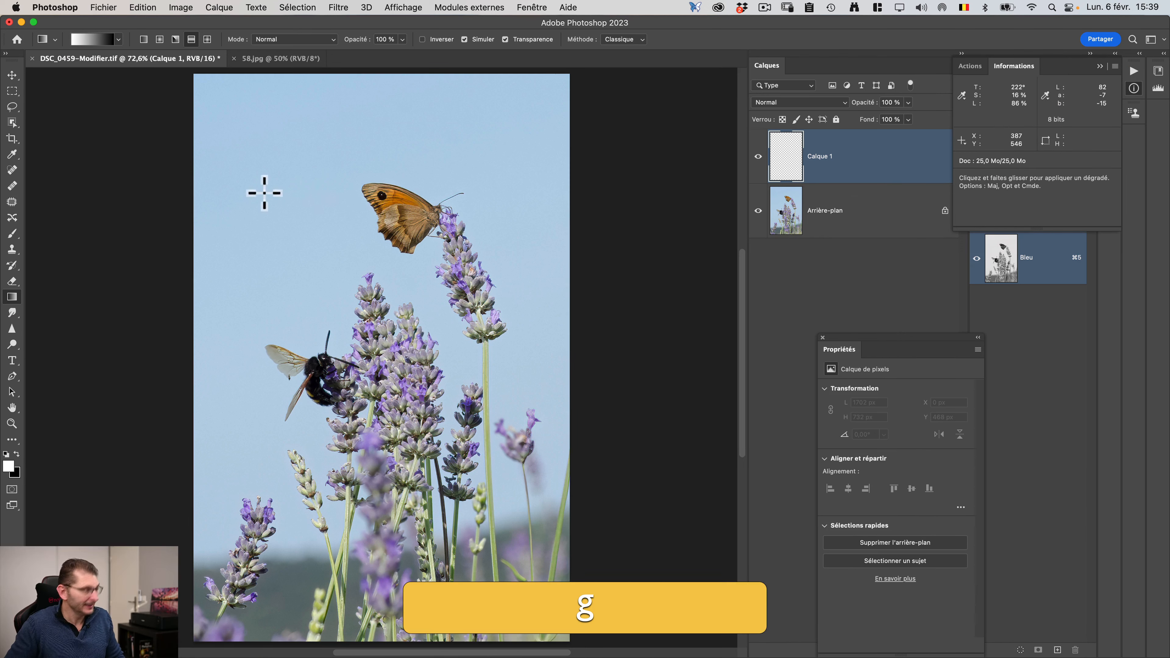
- Select a full-width band of about 1702 × 547 px across the upper photo and fill it with a horizontal black-to-white gradient on Calque 1, and deselect
key("m")
left_click_drag(189, 185, 576, 304)
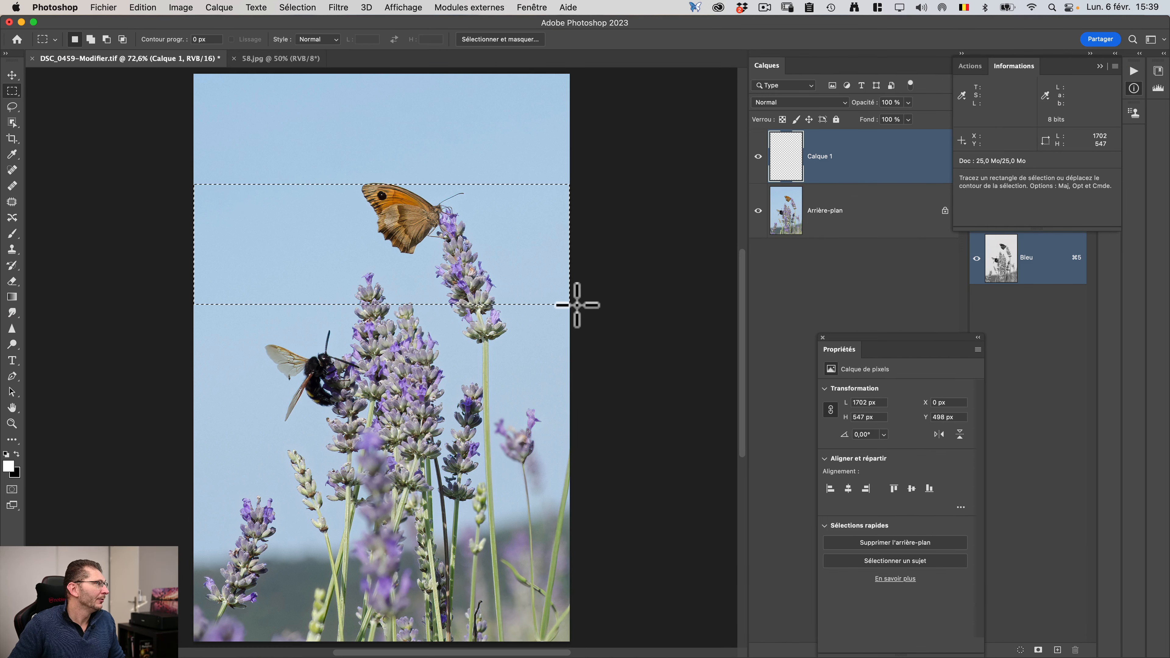
left_click(12, 297)
left_click_drag(193, 242, 570, 239)
key("super+d")
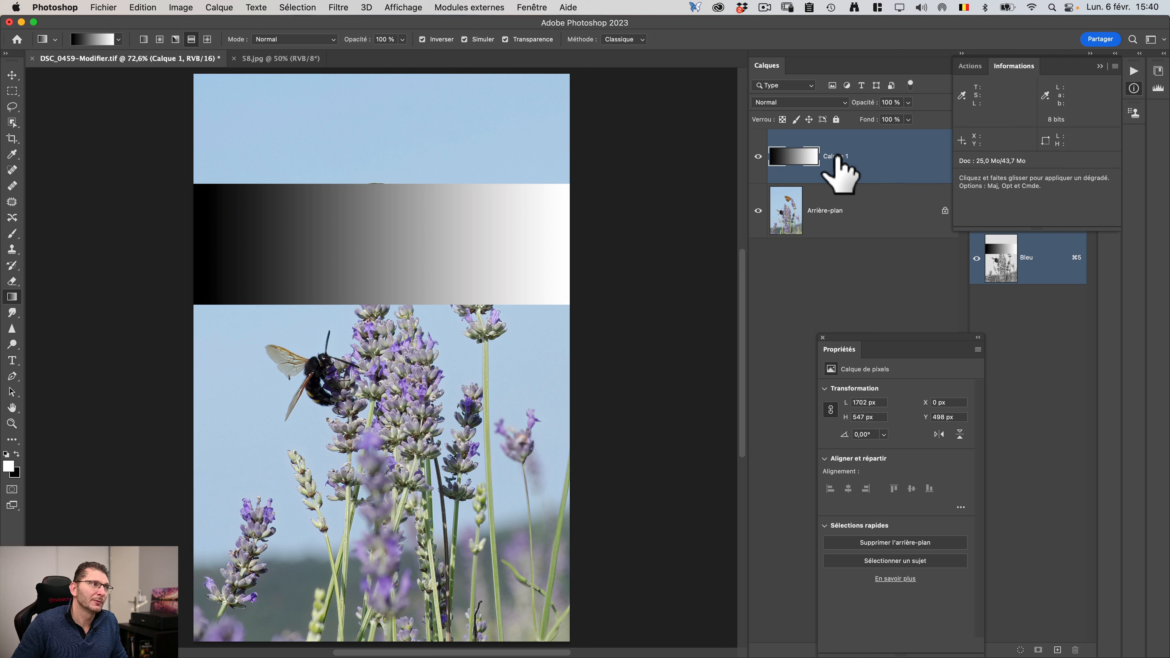
- Open the gradient layer's blending options and try out the shadow and highlight sliders of Calque actif with the comparison on Gris
right_click(911, 158)
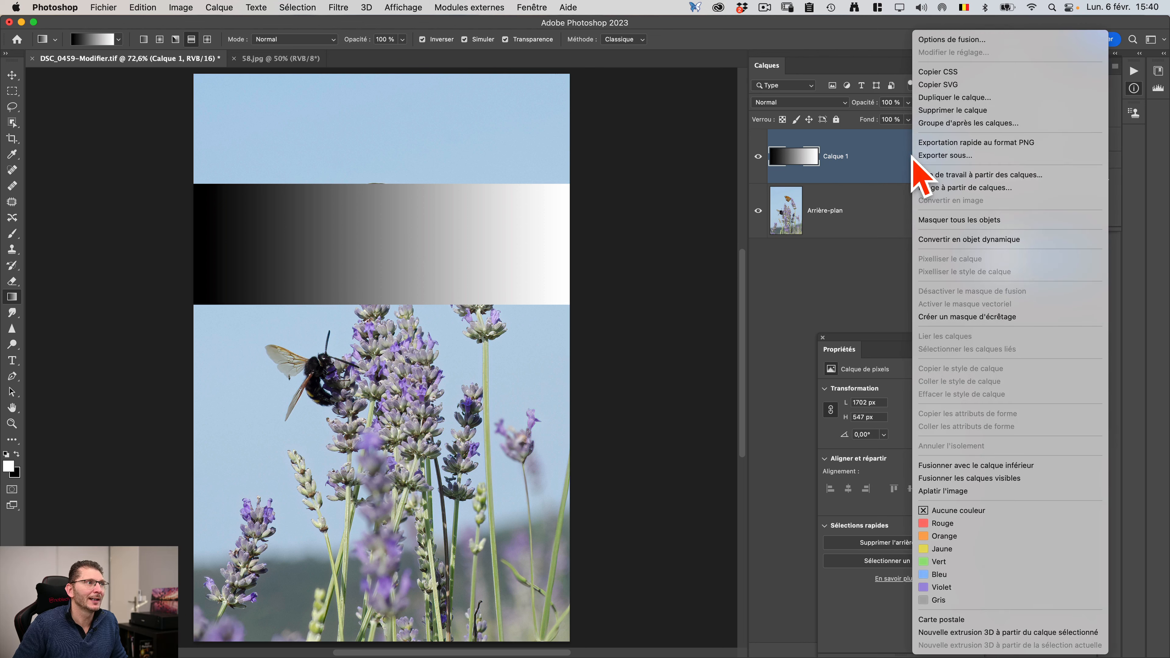
left_click(944, 41)
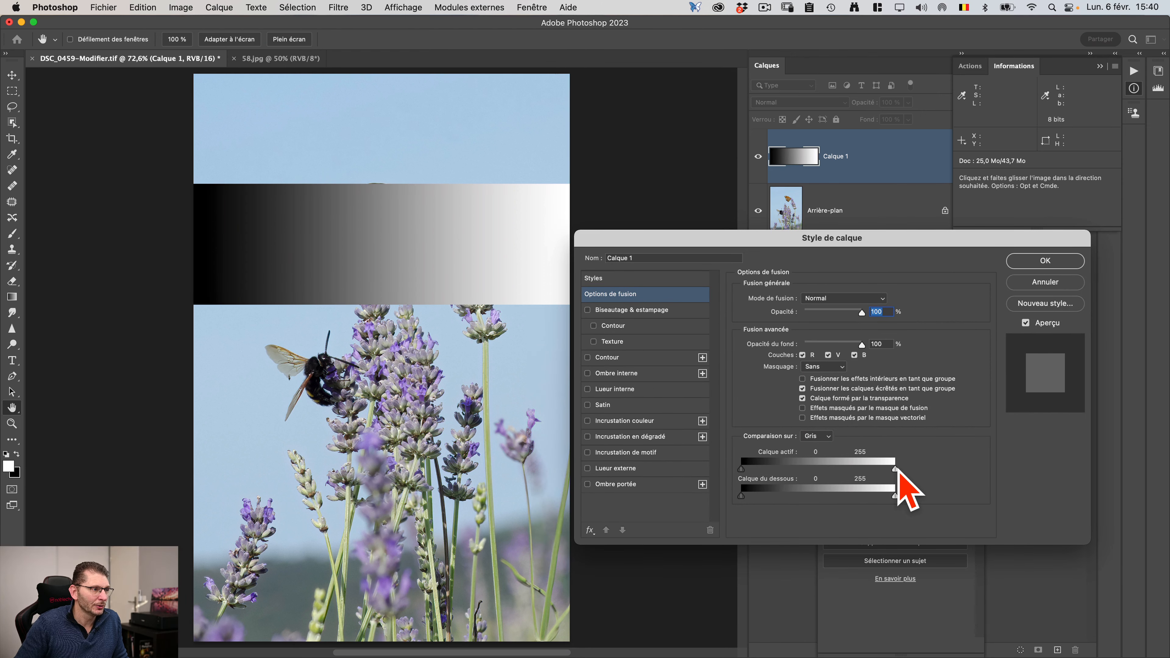
mouse_move(895, 469)
left_mouse_down()
mouse_move(809, 469)
mouse_move(909, 469)
left_mouse_up()
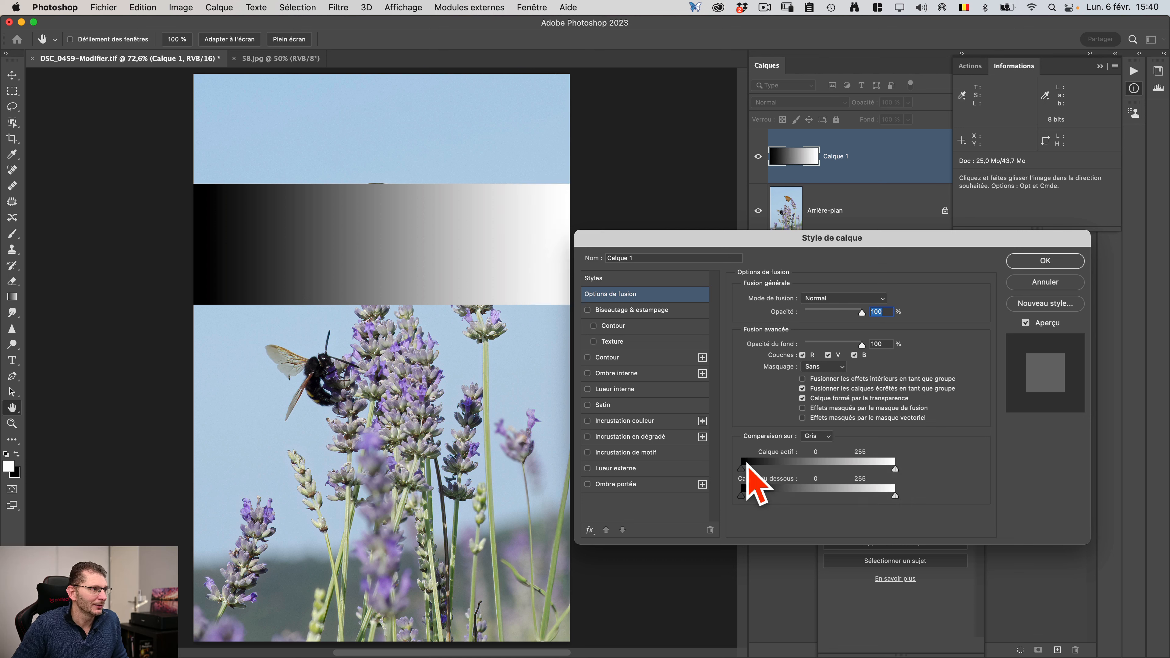
left_click_drag(742, 470, 718, 481)
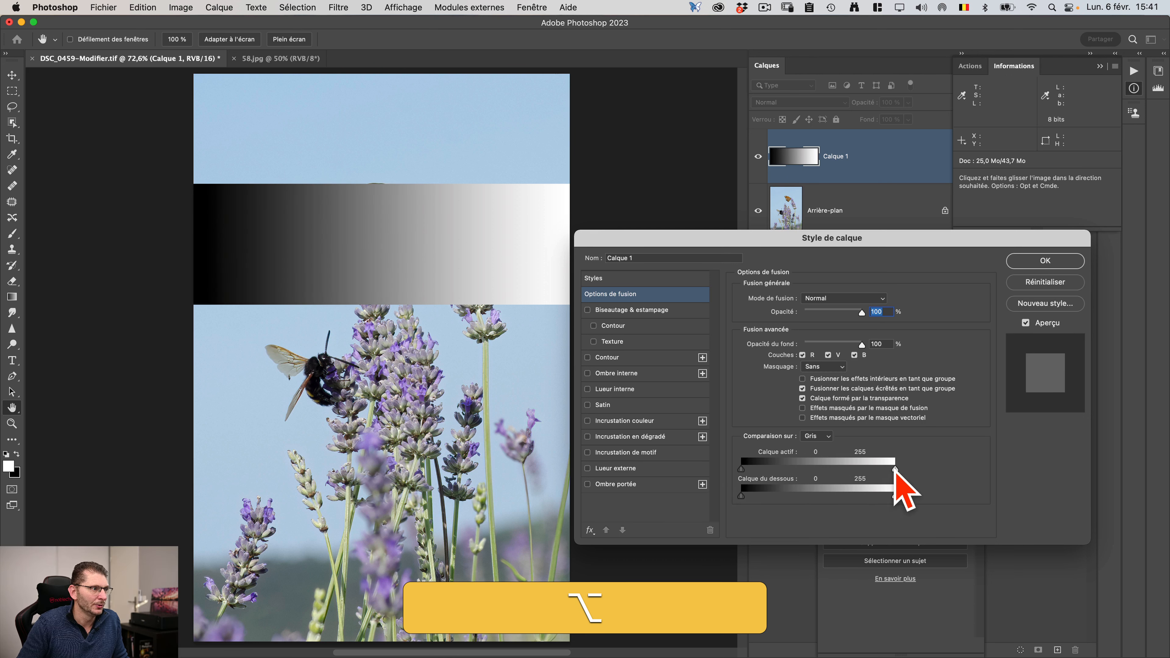
mouse_move(895, 470)
left_mouse_down()
mouse_move(828, 470)
mouse_move(915, 472)
left_mouse_up()
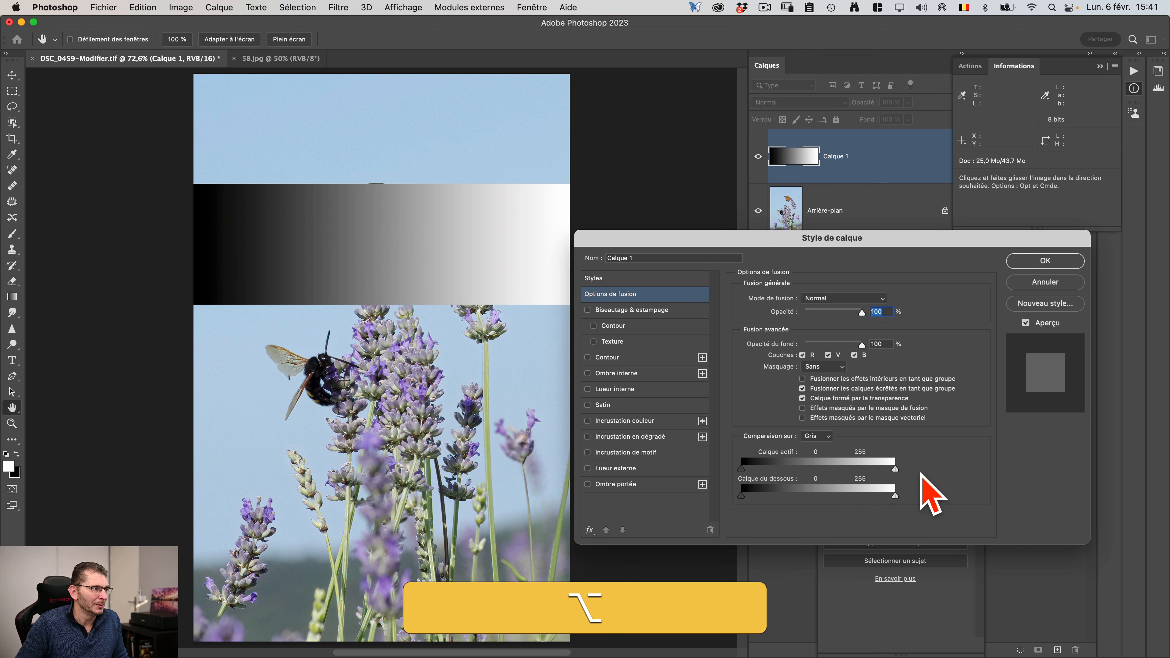
- Try the Rouge and Vert channels for the gradient layer's Comparaison sur setting
left_click(826, 438)
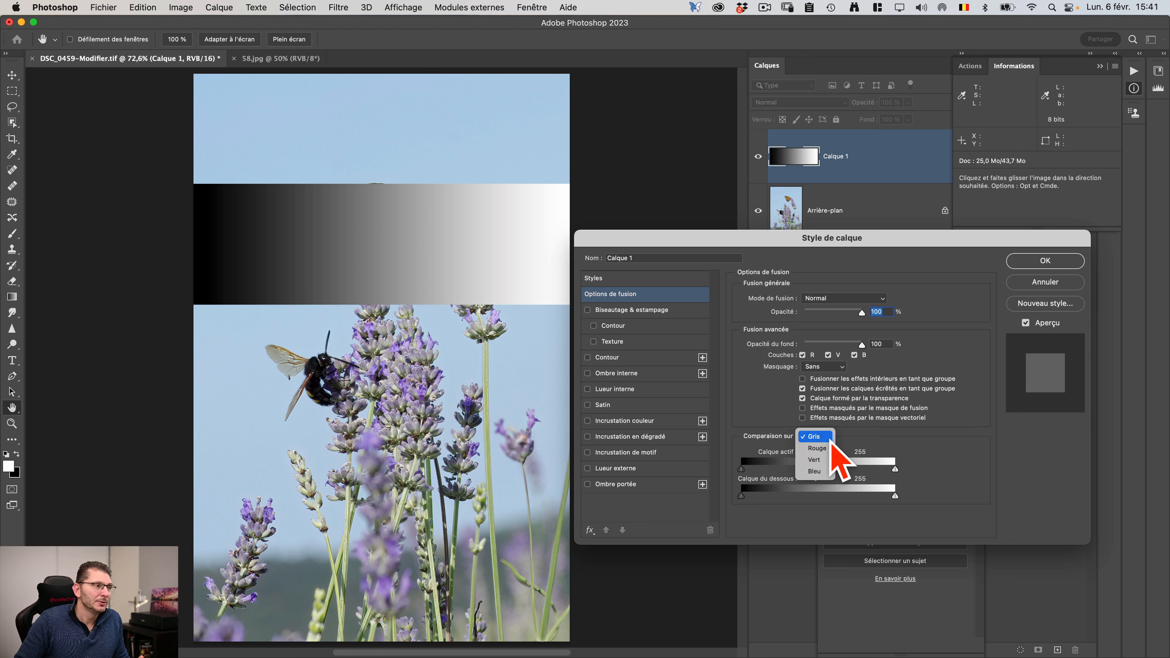
left_click(816, 447)
left_click(823, 438)
left_click(815, 448)
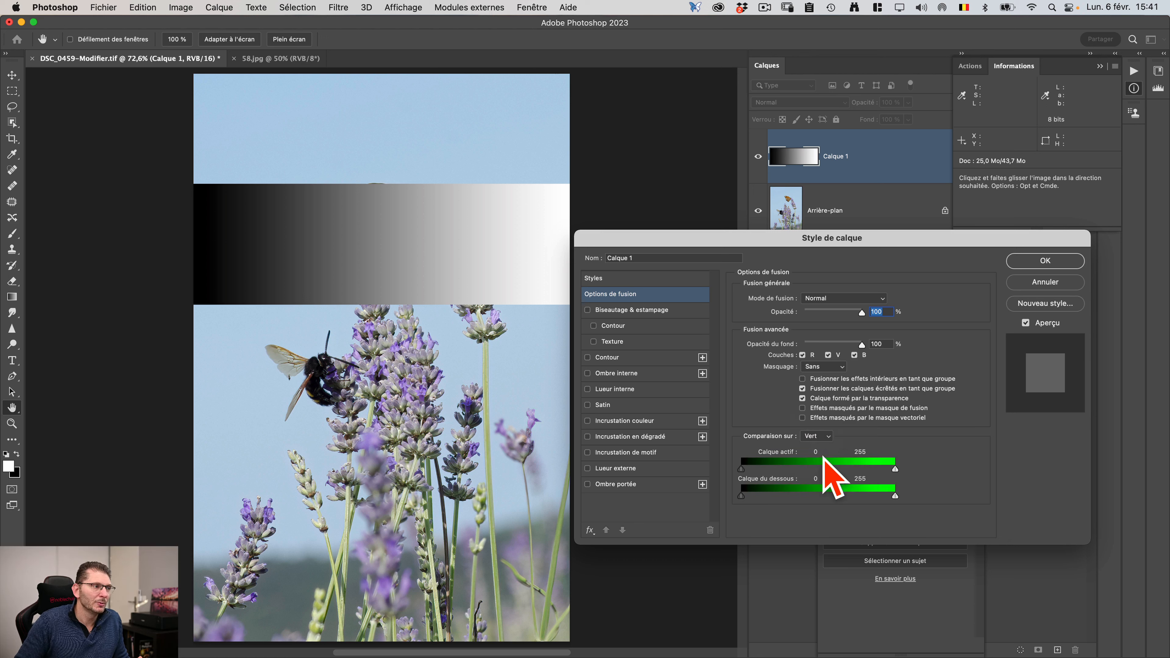
left_click(818, 438)
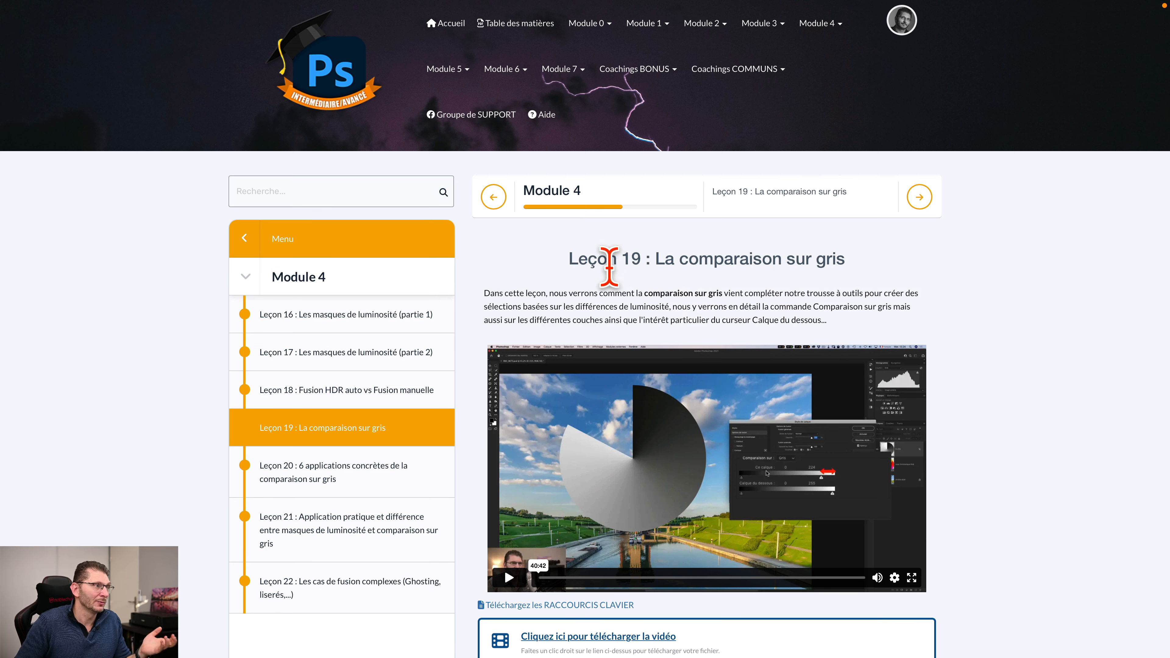
- In Safari, look through lessons 19, 20 and 21 of Module 4 on comparaison sur gris and the Lightroom and Photoshop post-processing discovery page
scroll(984, 340, "down", 1)
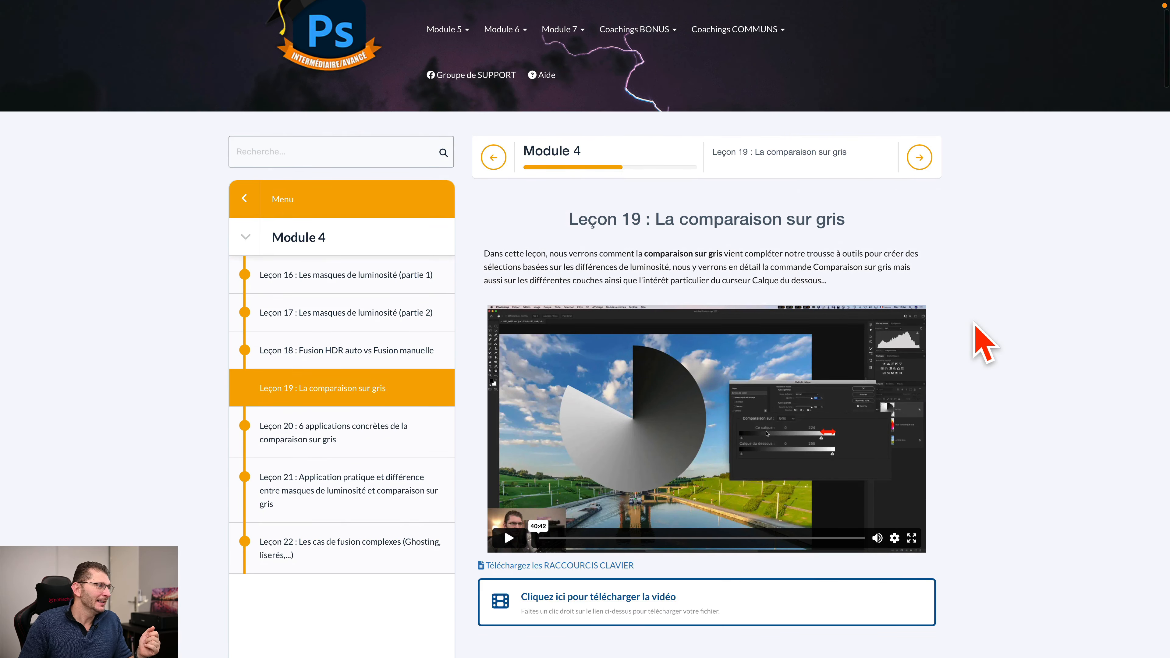
left_click(353, 443)
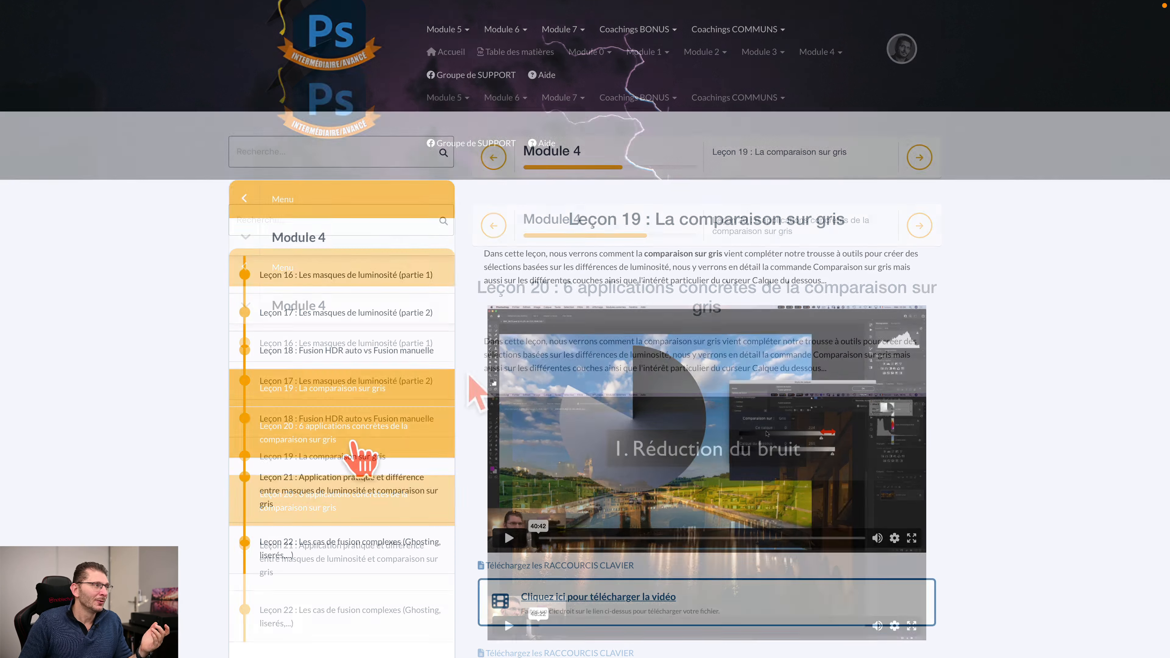
scroll(488, 359, "down", 2)
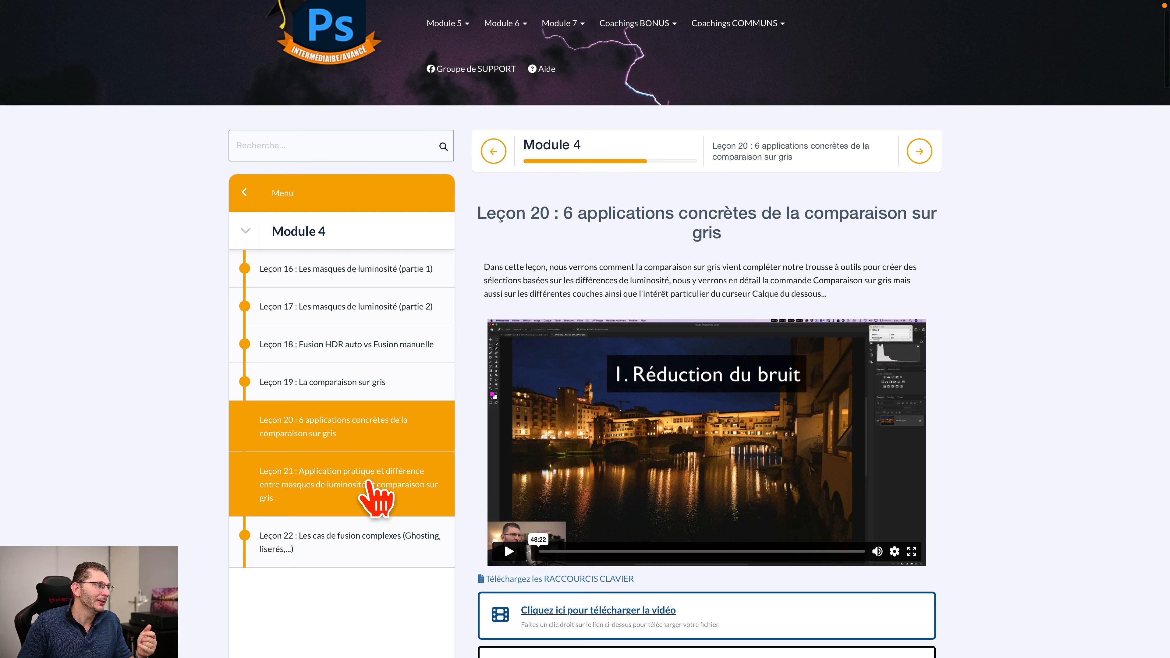
left_click(370, 483)
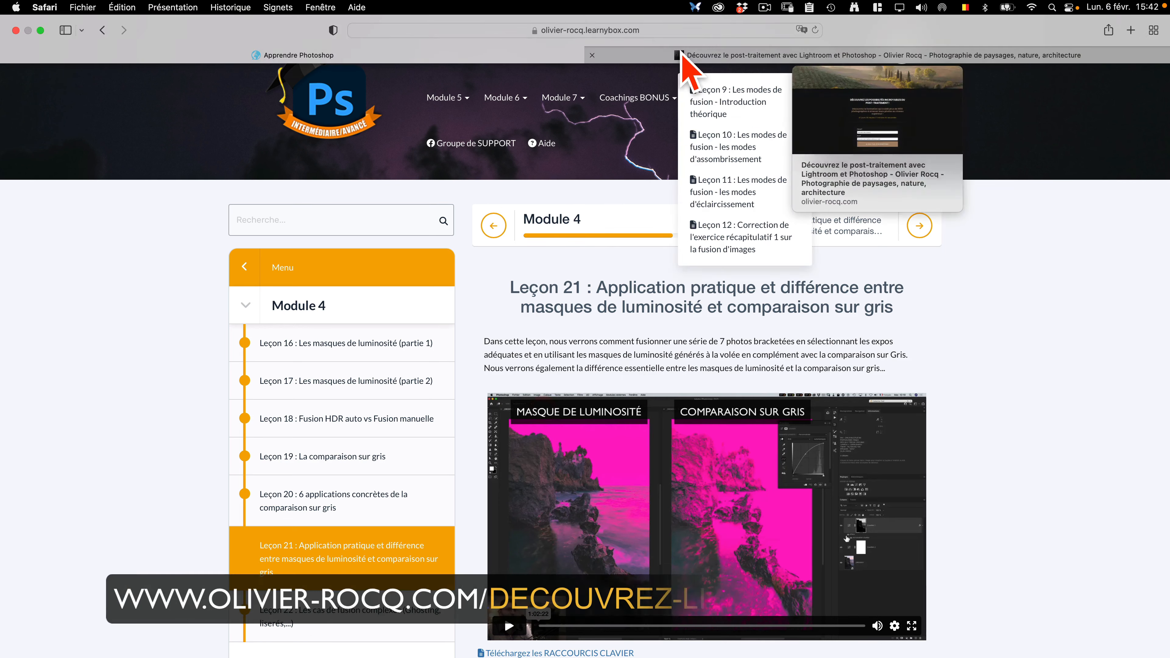
left_click(682, 54)
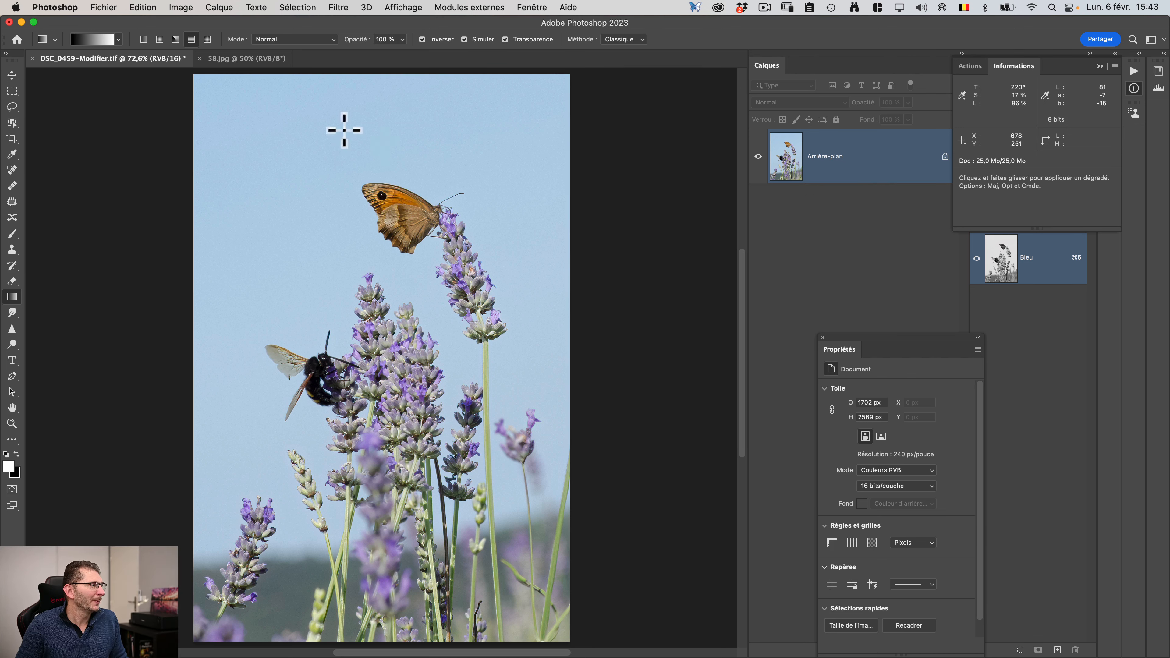
- Copy the sky from 58.jpg into DSC_0459-Modifier.tif, converting its colors to the destination profile, and position it to cover the whole canvas
left_click(244, 58)
left_click_drag(816, 159, 368, 166)
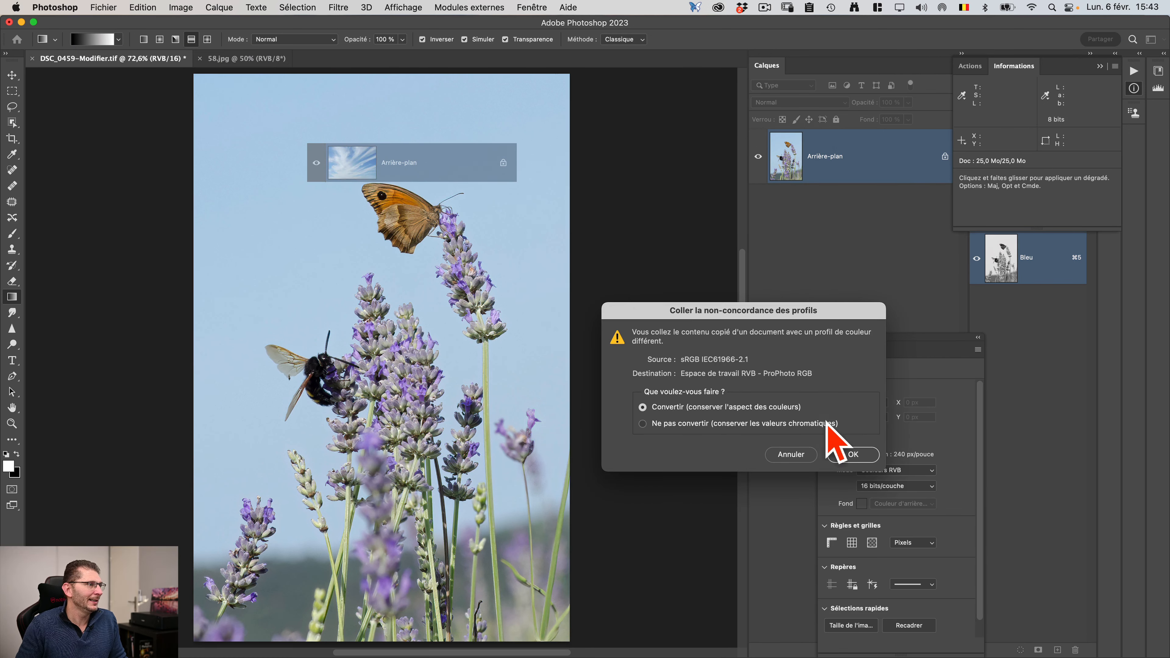
left_click(854, 454)
key("v")
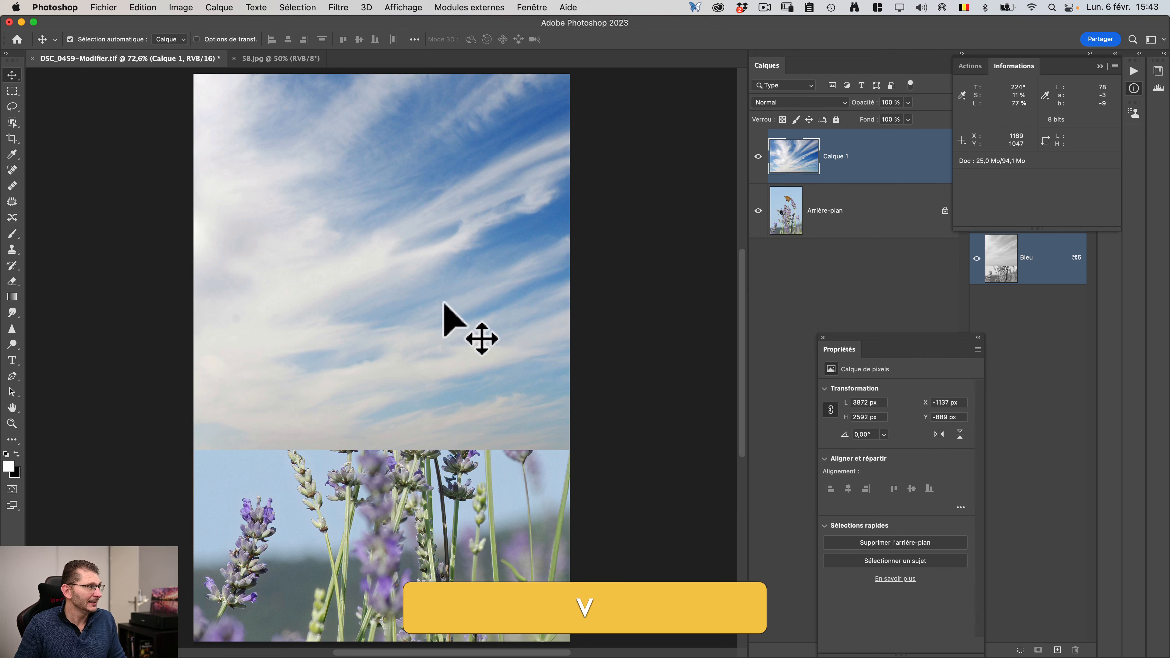
left_click_drag(443, 308, 571, 499)
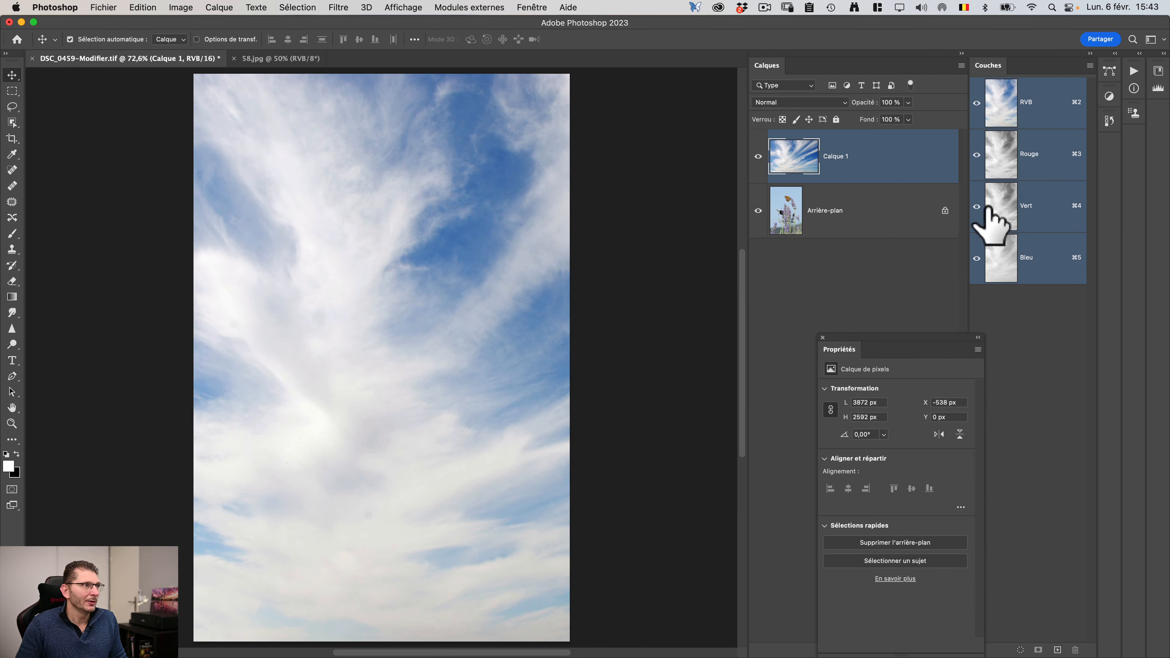
- Convert the locked background into a regular layer and move it above the sky layer
left_click(945, 210)
double_click(955, 216)
left_click(1054, 260)
left_click_drag(880, 207, 882, 156)
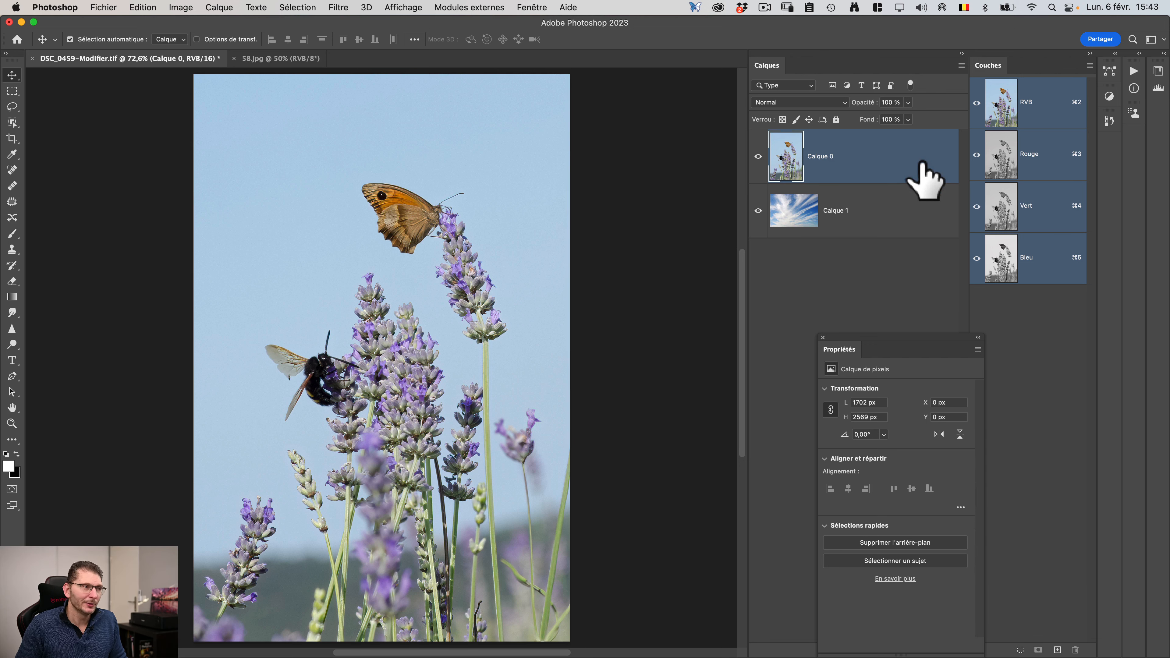
- In the flower layer's blending options, compare on Bleu, split the Calque actif highlight slider to 177 / 205, compare the preview and apply
double_click(923, 180)
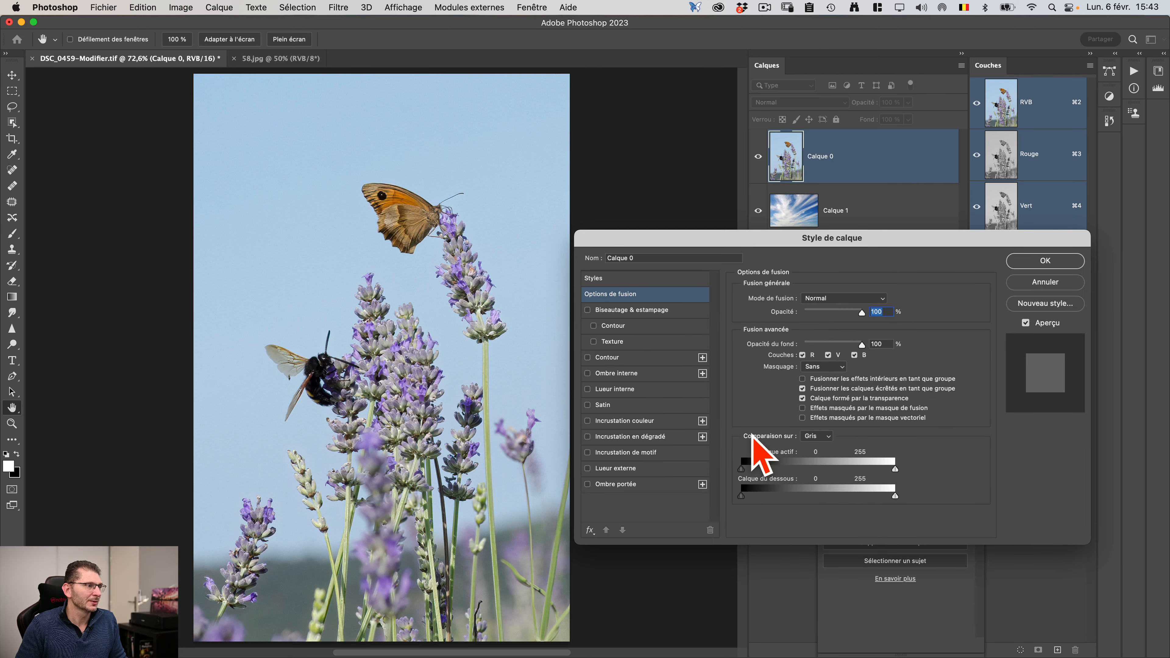
left_click(816, 436)
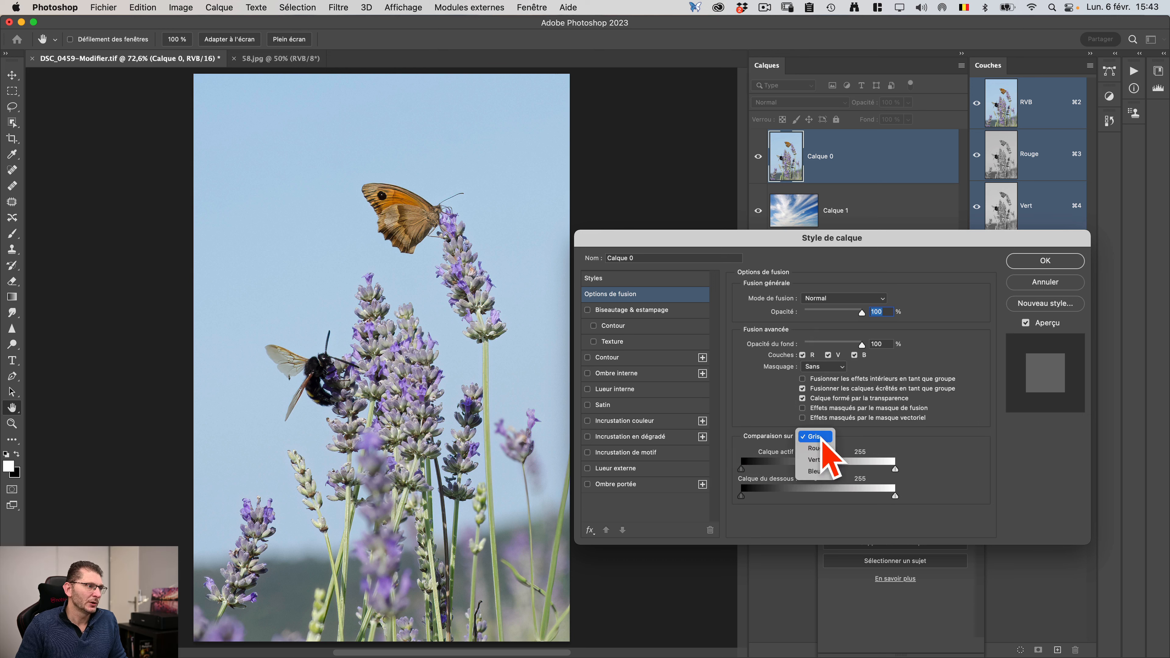
left_click(815, 471)
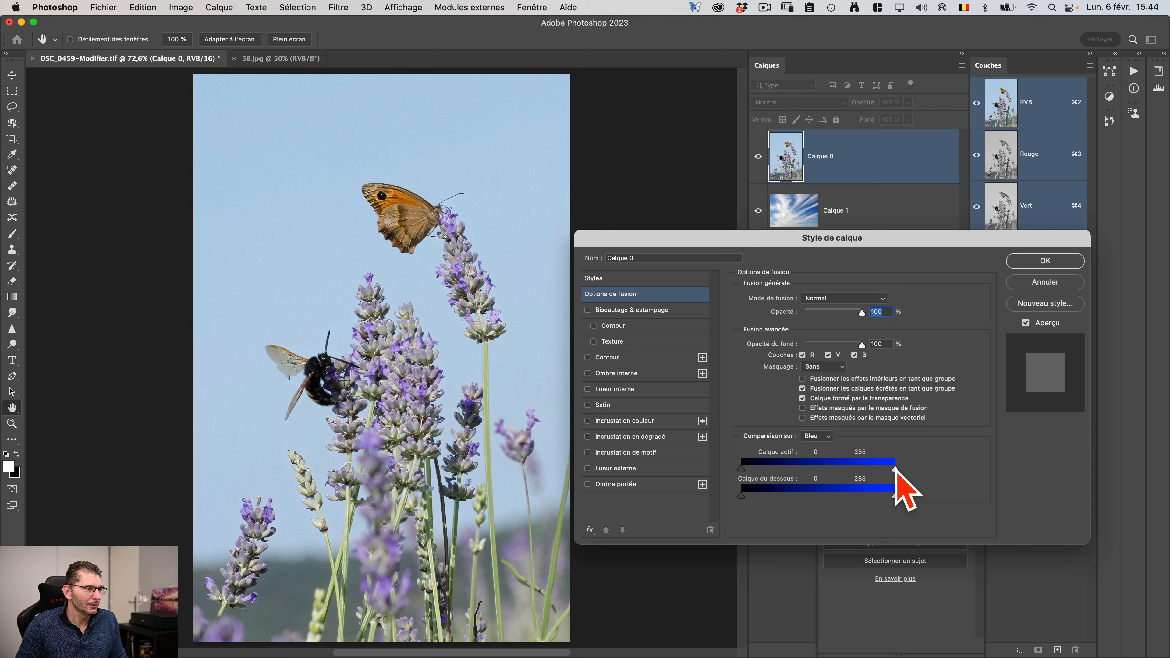
left_click_drag(890, 468, 851, 469)
key("alt")
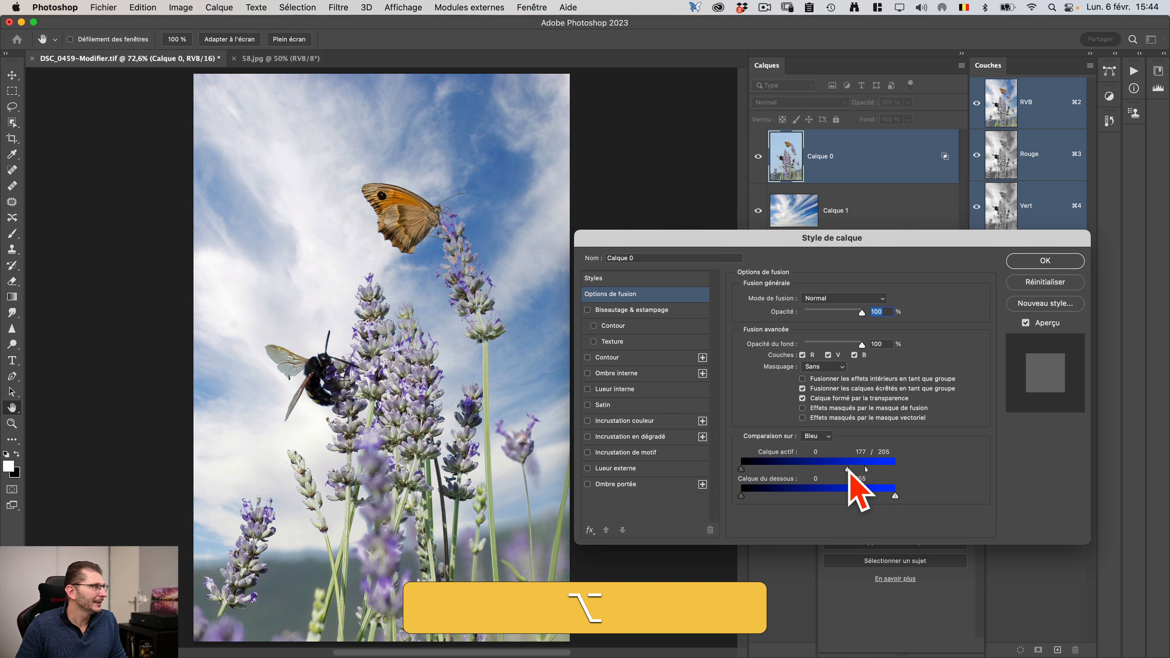
left_click(1025, 323)
left_click(1025, 322)
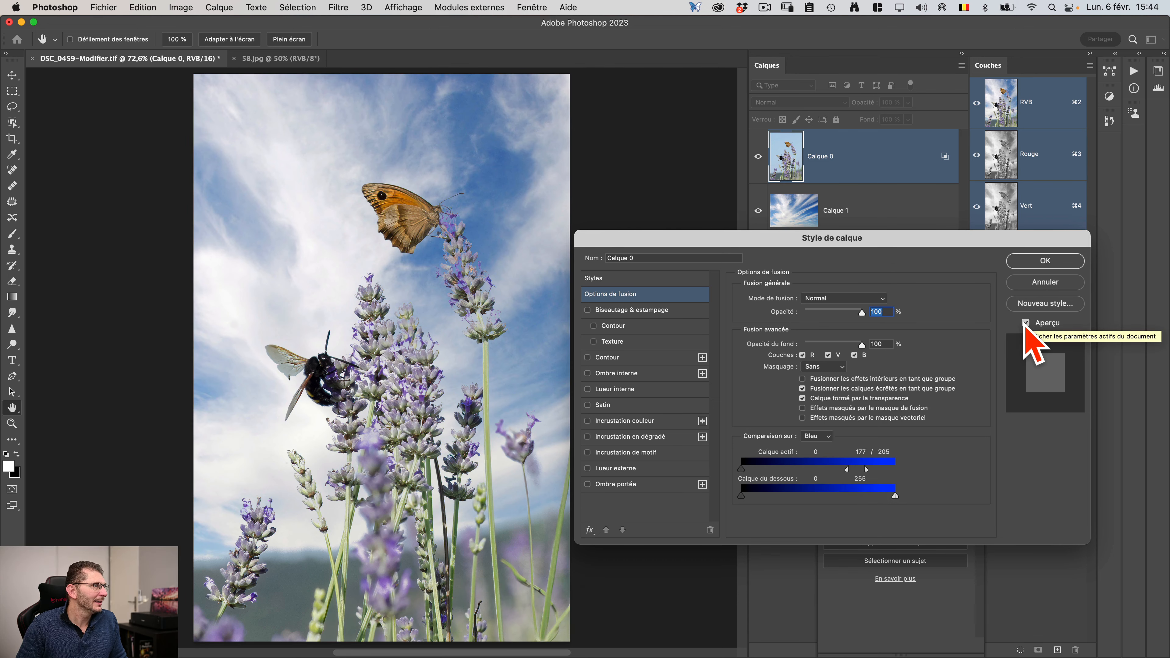
key("Return")
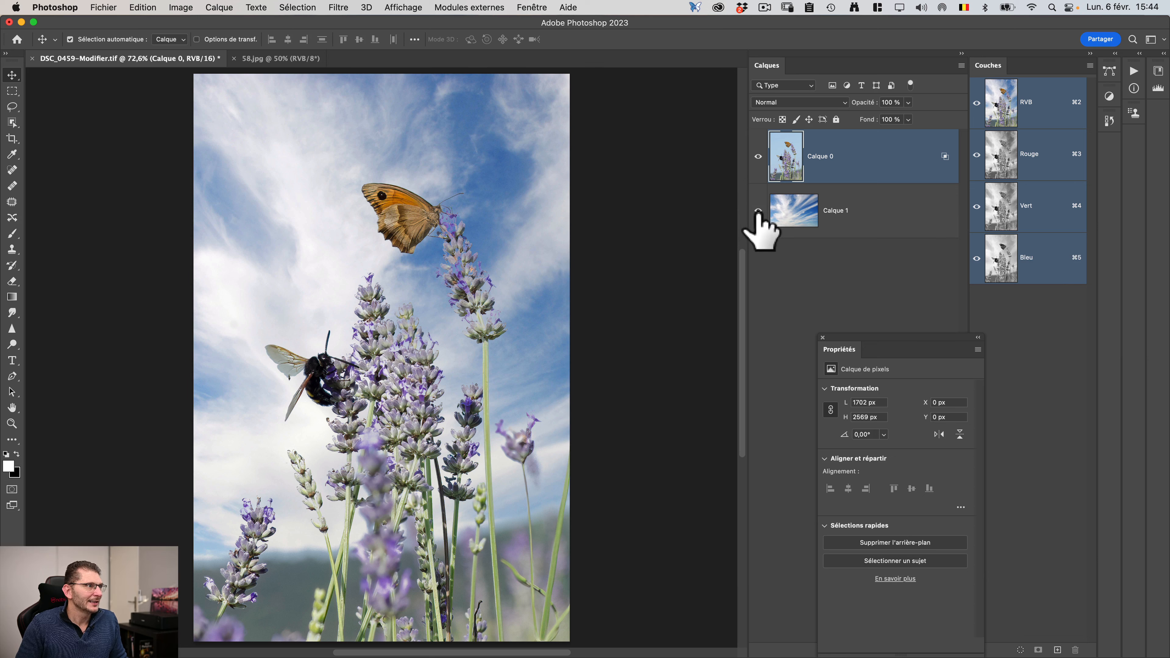
- Hide the sky layer Calque 1 and inspect the cutout edges of the lower-left lavender flower up close
left_click(757, 211)
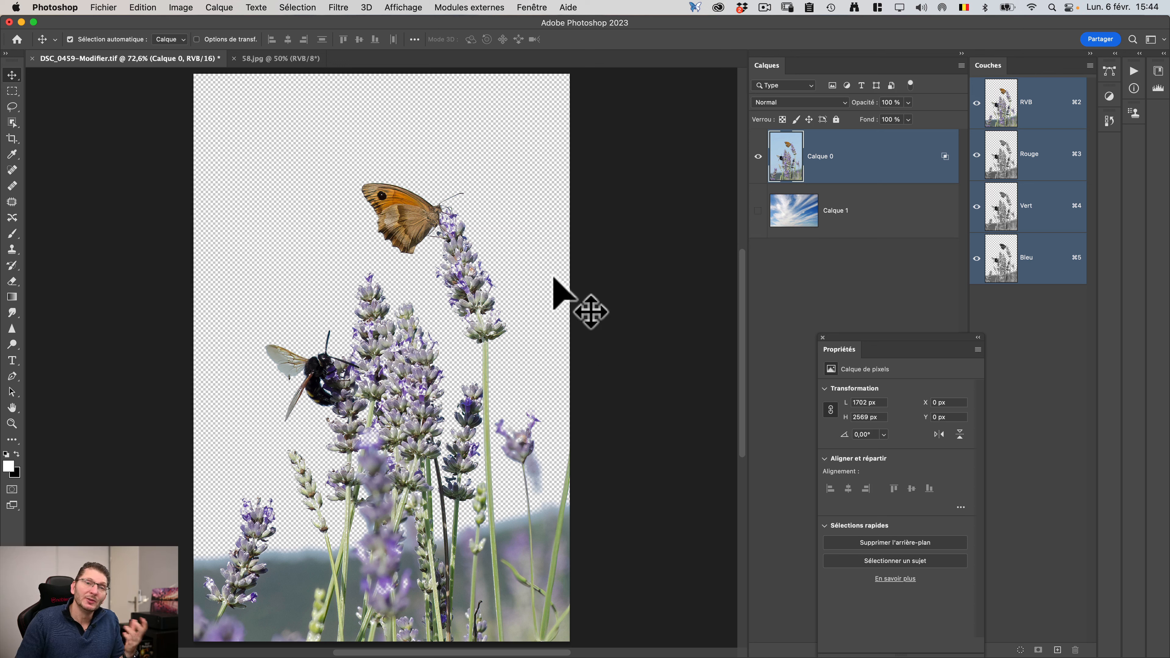
left_click(757, 211)
left_click(757, 211)
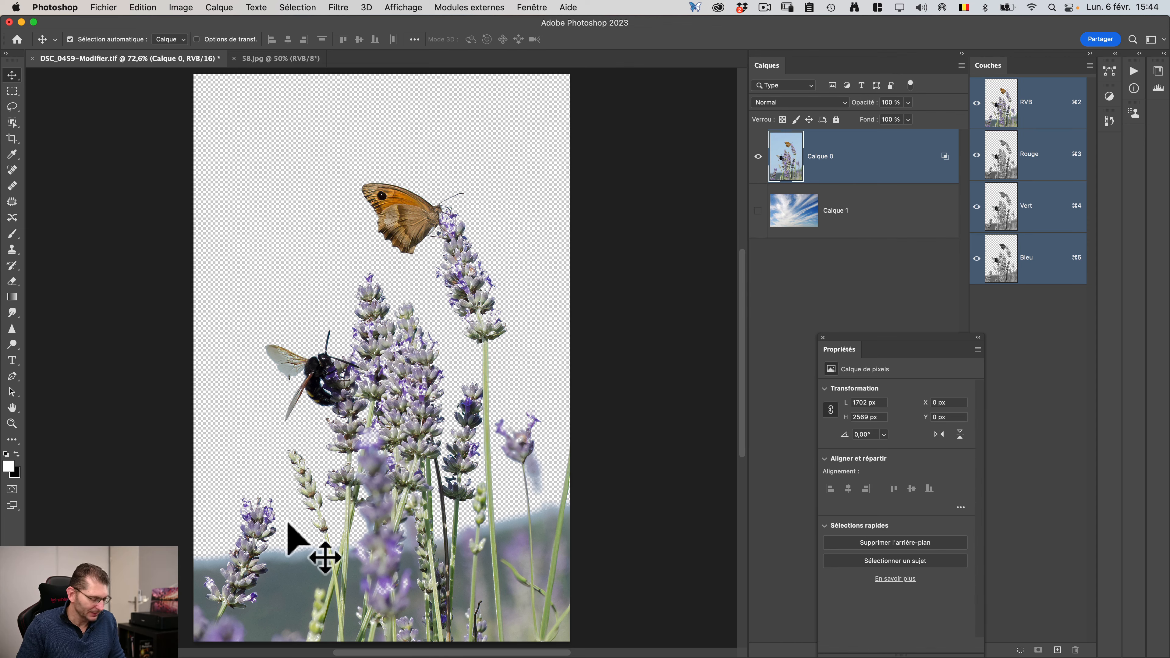
key("z")
left_click_drag(249, 521, 365, 509)
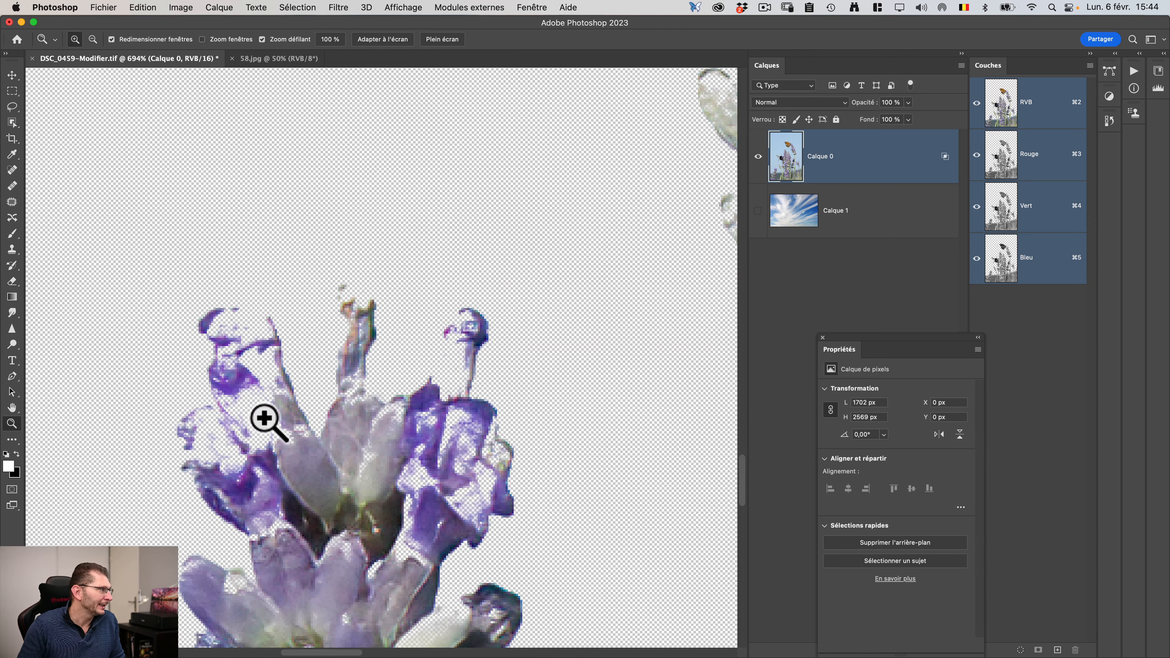
- Refine the flower layer's Bleu comparison by setting the Calque actif highlight sliders to 163 / 219, and apply
double_click(945, 172)
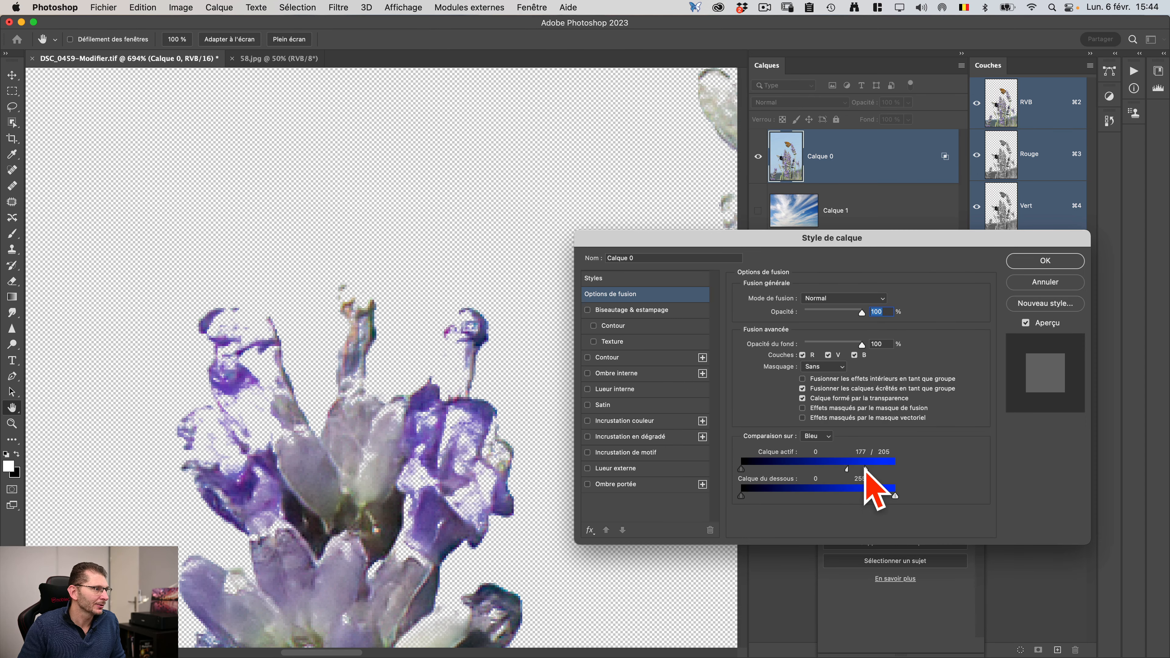
left_click_drag(859, 471, 852, 469)
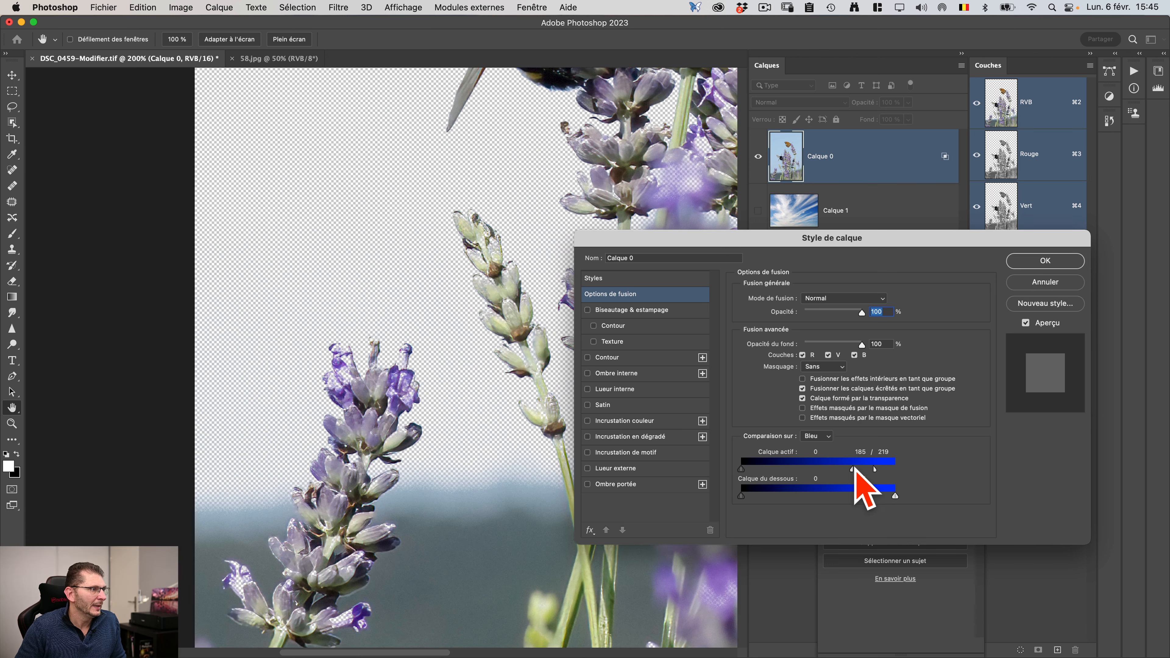
left_click_drag(855, 470, 863, 468)
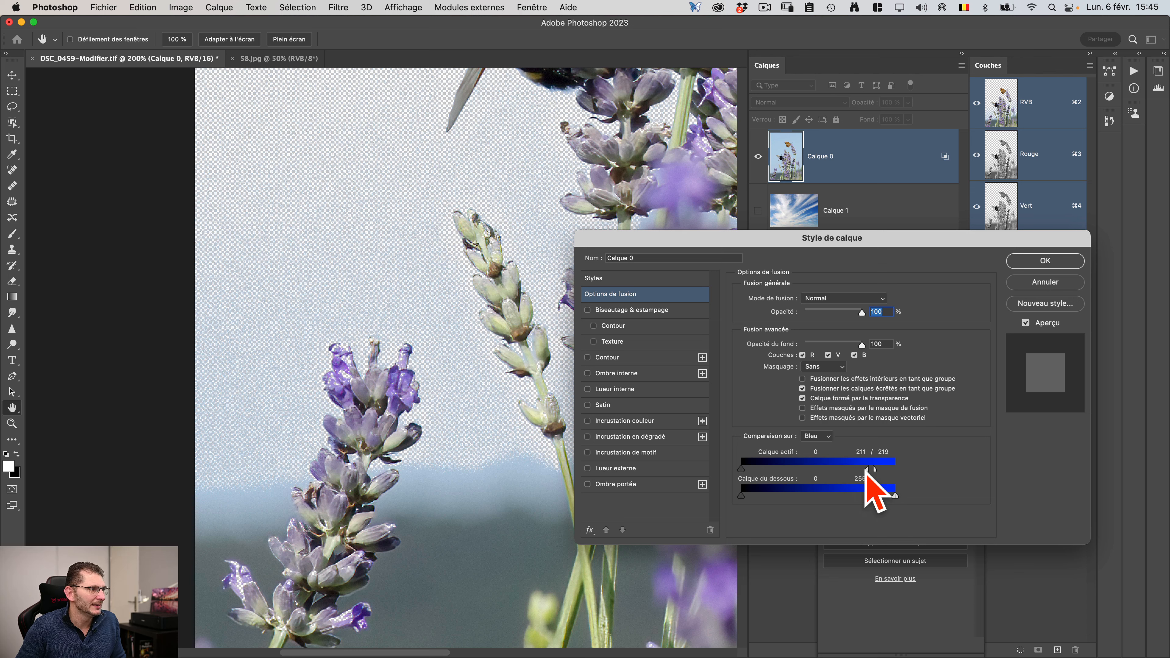
left_click_drag(868, 468, 841, 469)
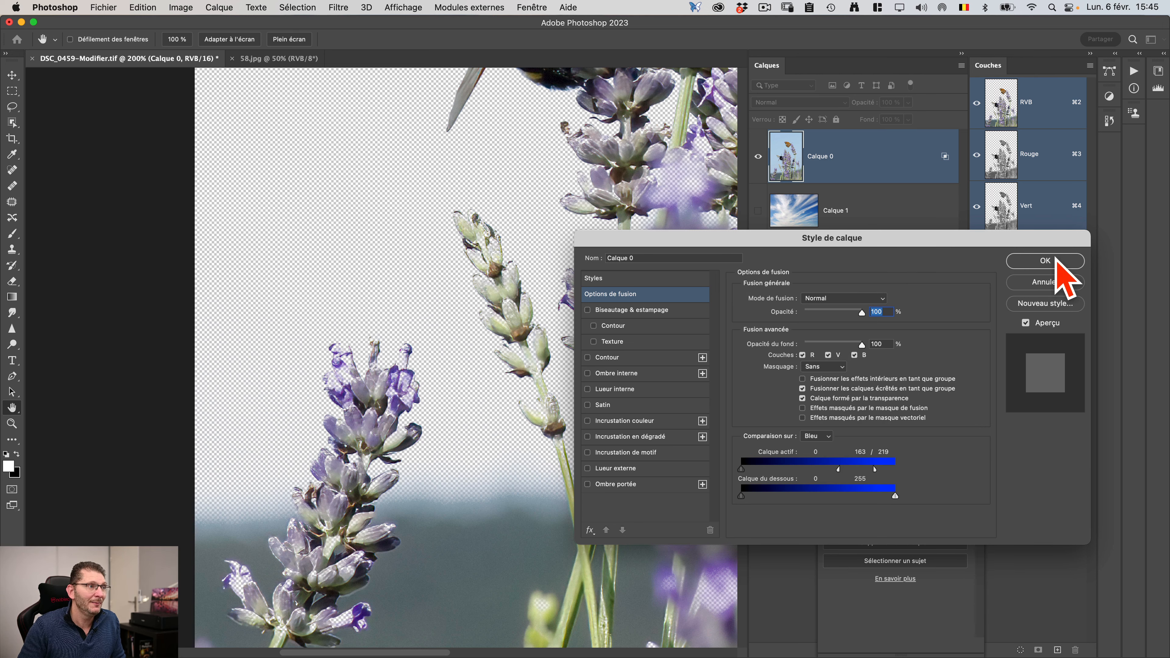
left_click(1045, 261)
- Load the Calque 0 layer's outline as a selection and show the whole image to check what is selected
key("z")
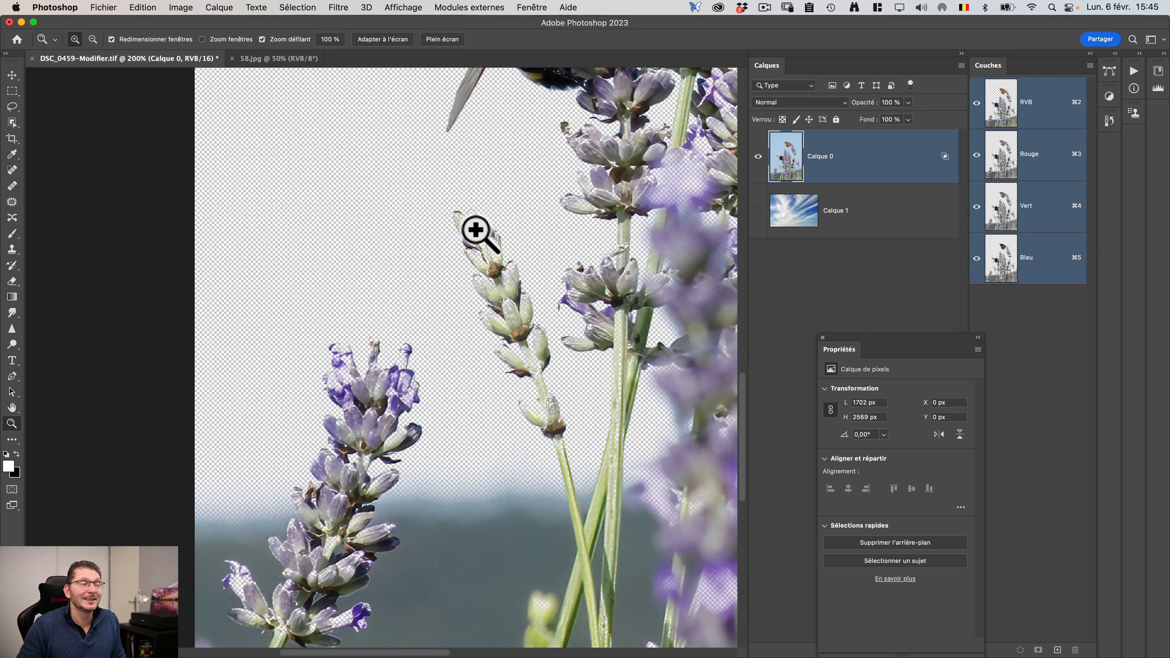
left_click(785, 152, "super")
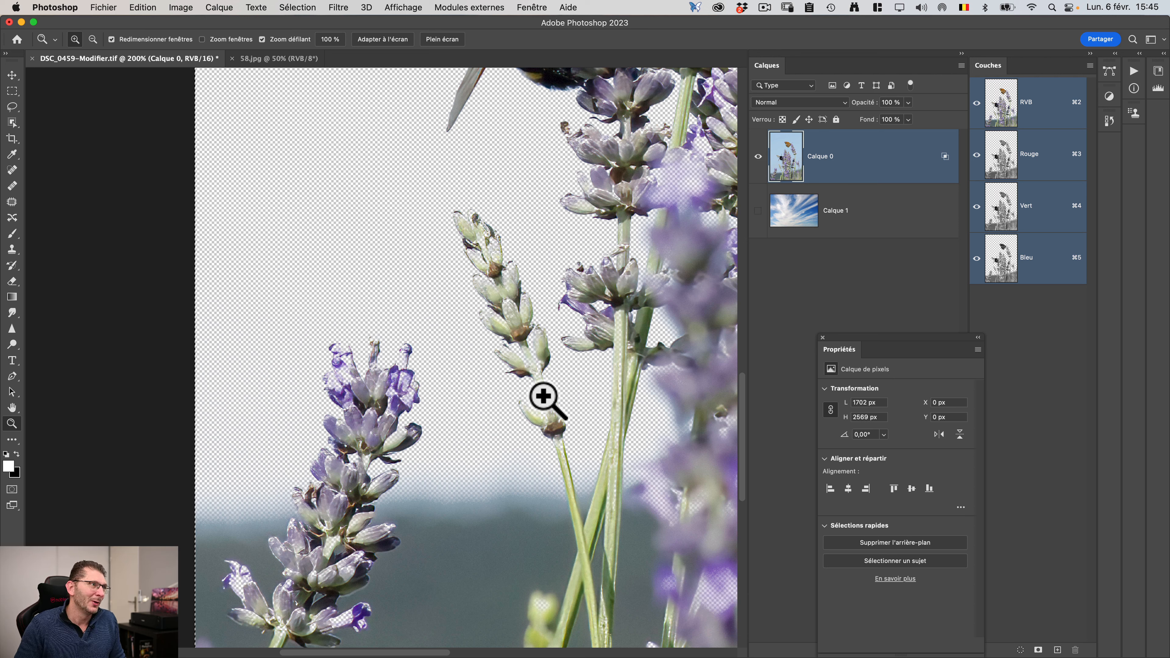
key("super+0")
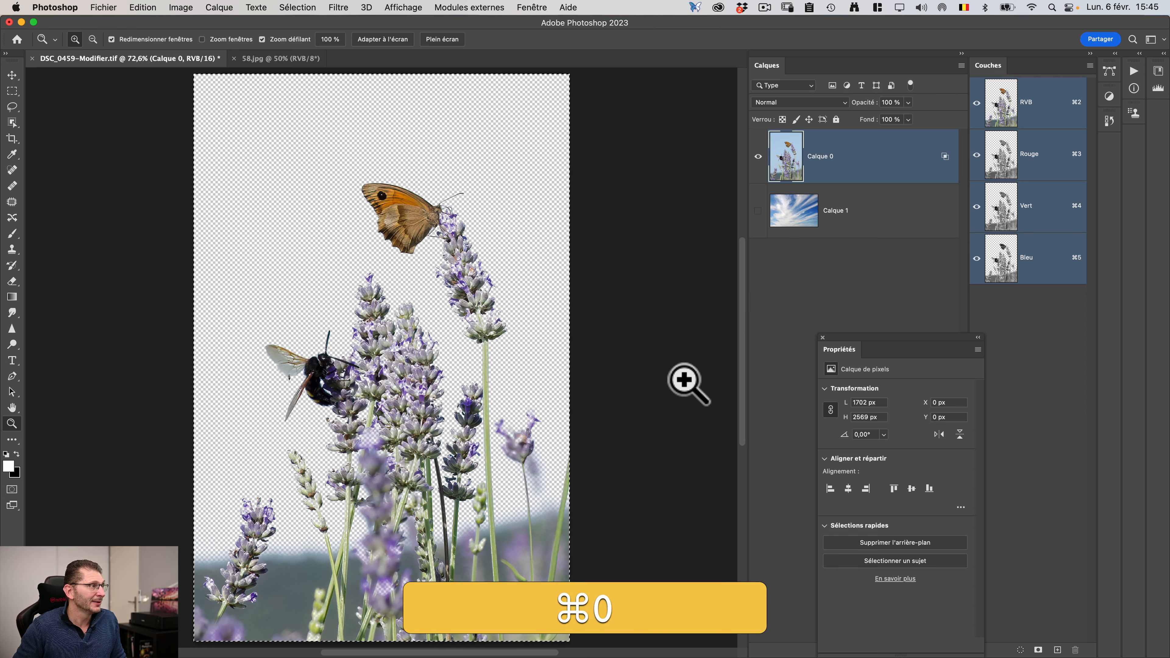
- Clear the selection, duplicate Calque 0 and merge the copy with a new empty layer placed above it
key("super+d")
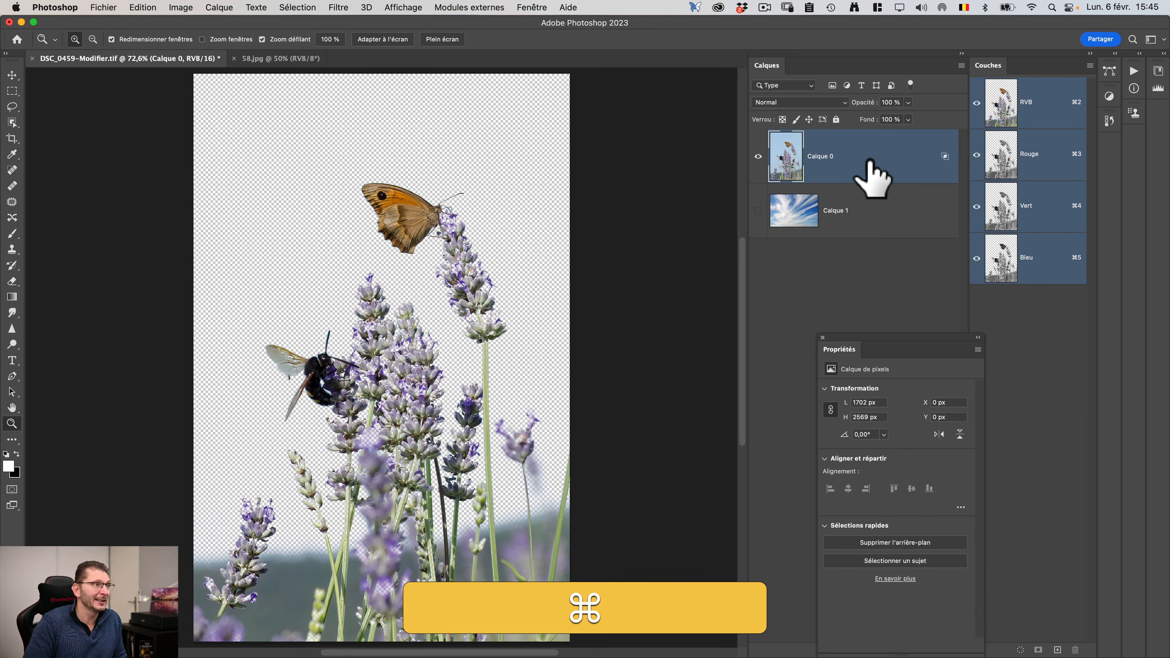
key("super+j")
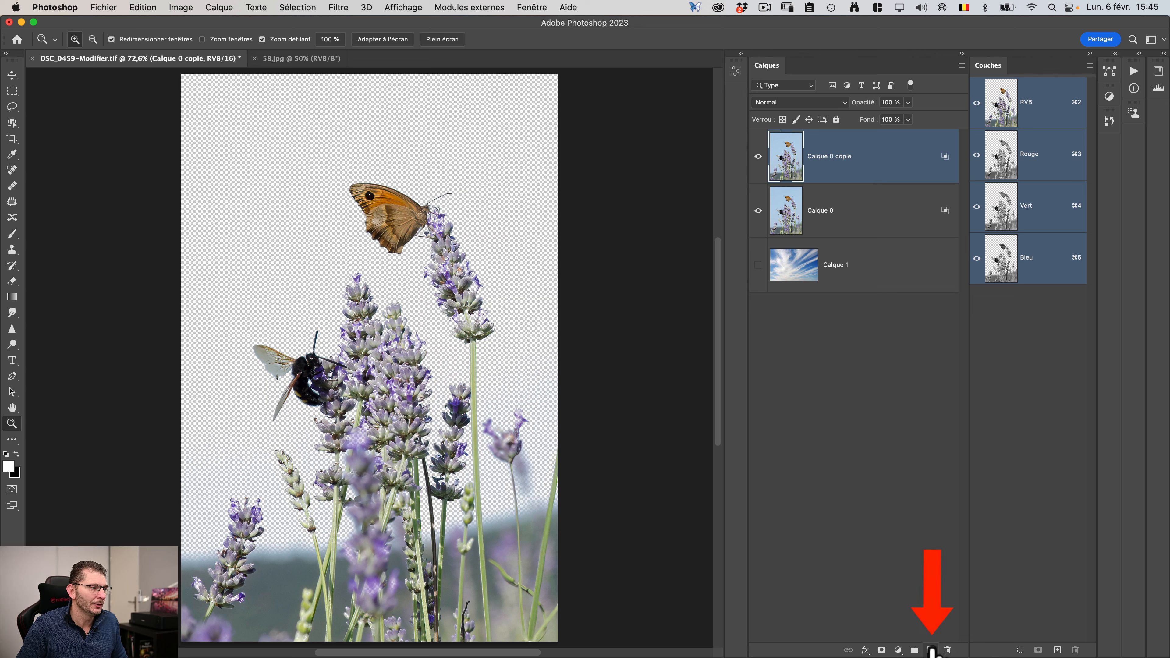
left_click(931, 650)
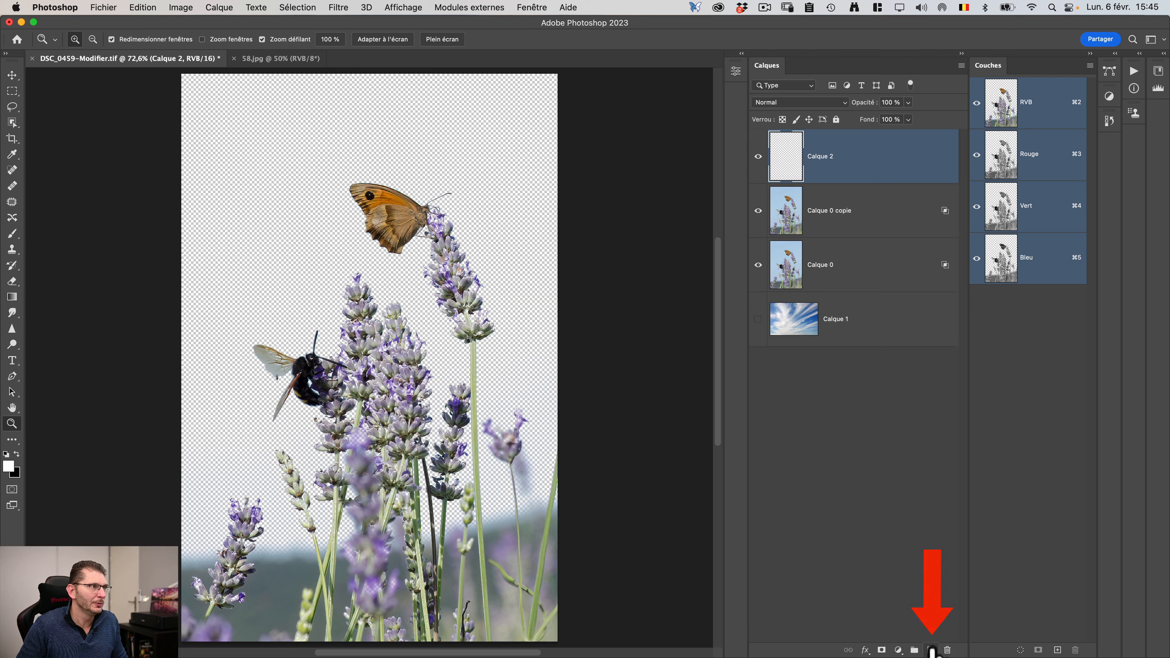
left_click(866, 205, "shift")
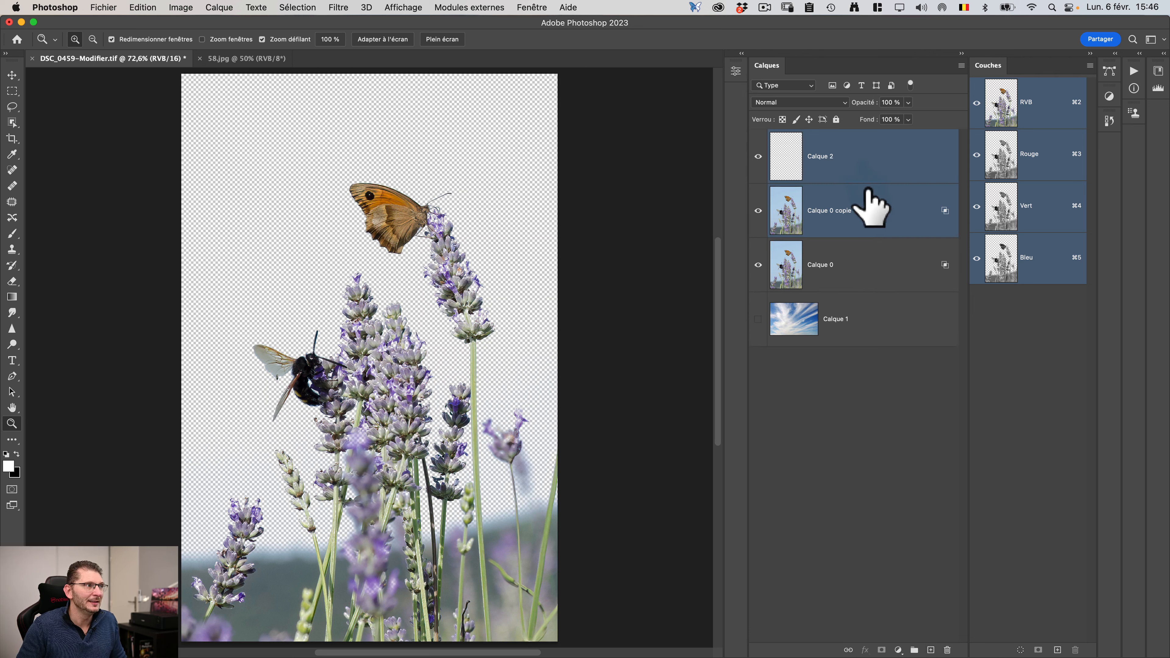
right_click(841, 181)
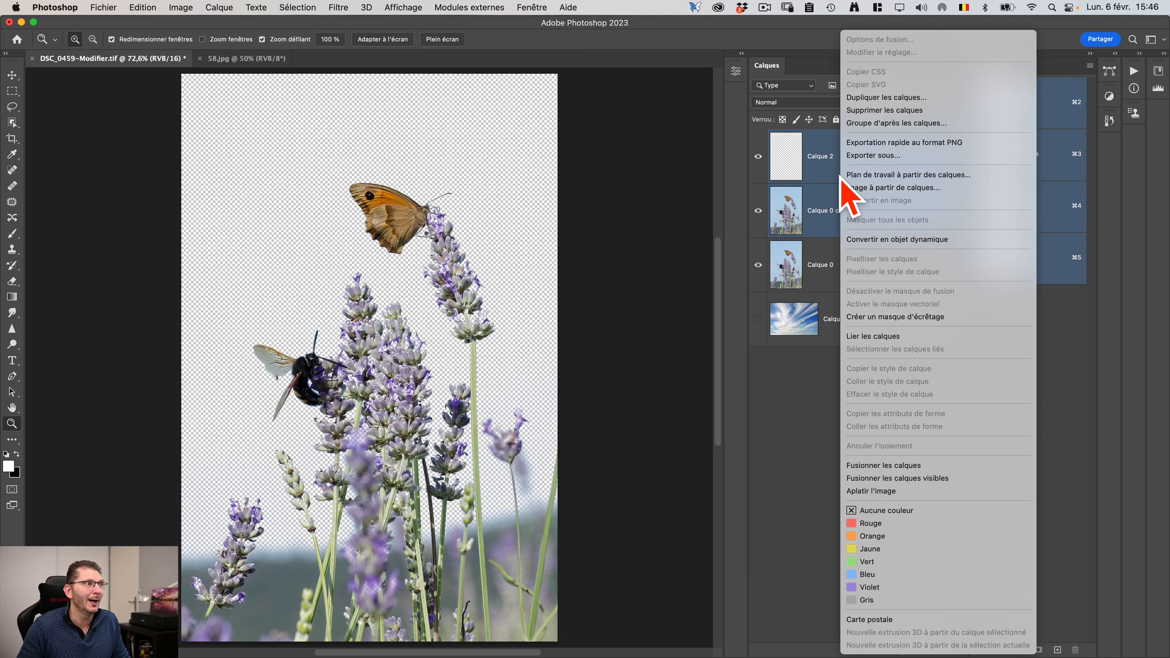
left_click(917, 465)
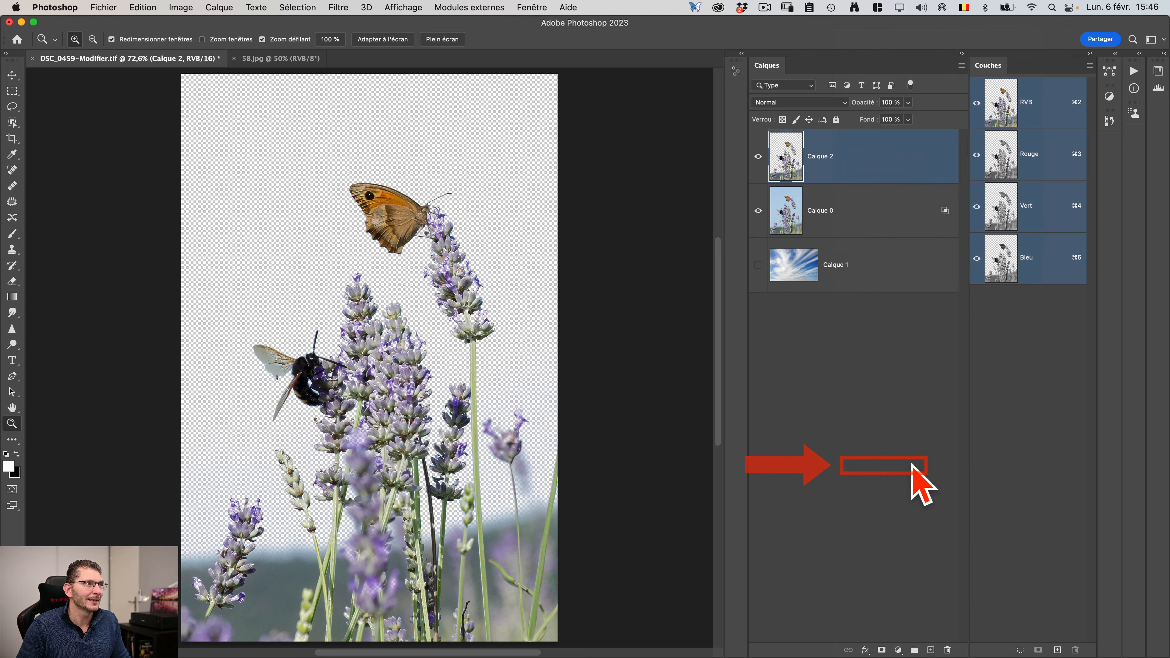
- Reset Calque 0's Bleu comparison by returning both Calque actif highlight sliders to 255, and apply
left_click(896, 213)
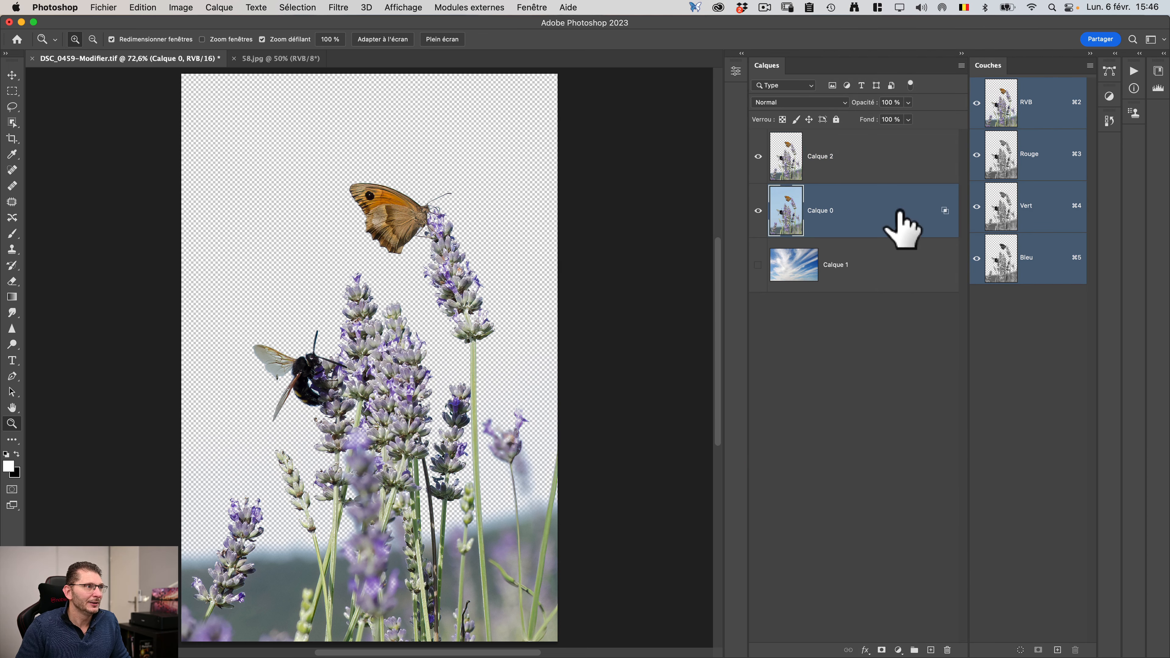
double_click(933, 212)
left_click_drag(859, 467, 903, 466)
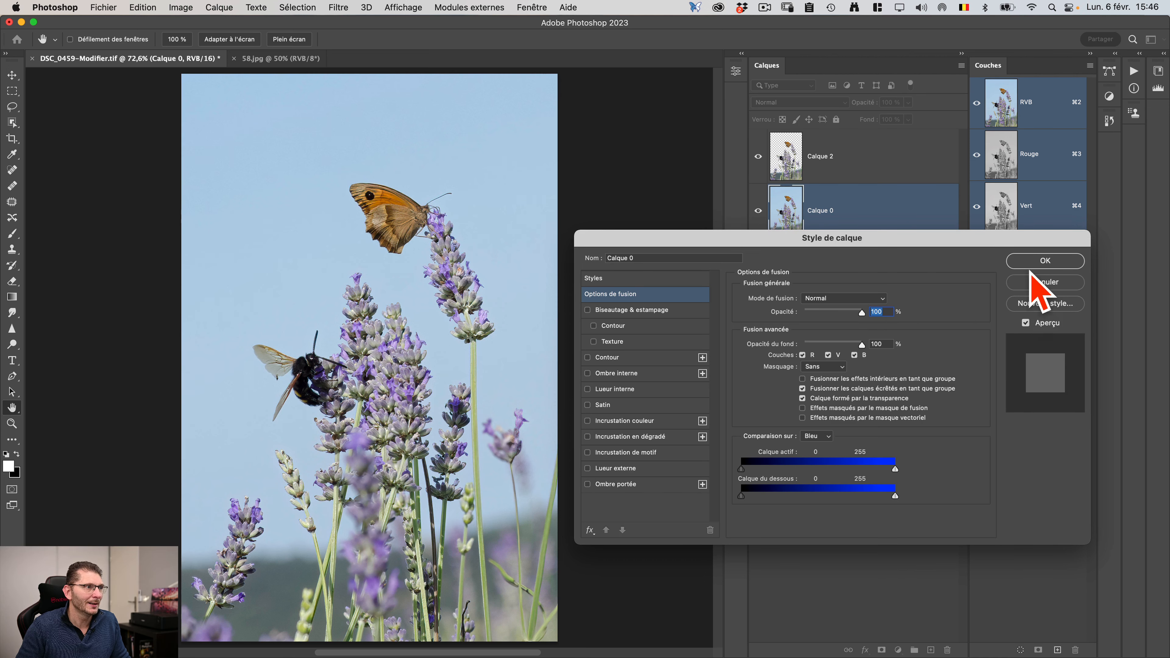
left_click(1042, 262)
- Load the merged Calque 2's transparency as a selection and turn it into a layer mask on Calque 0
left_click(841, 176)
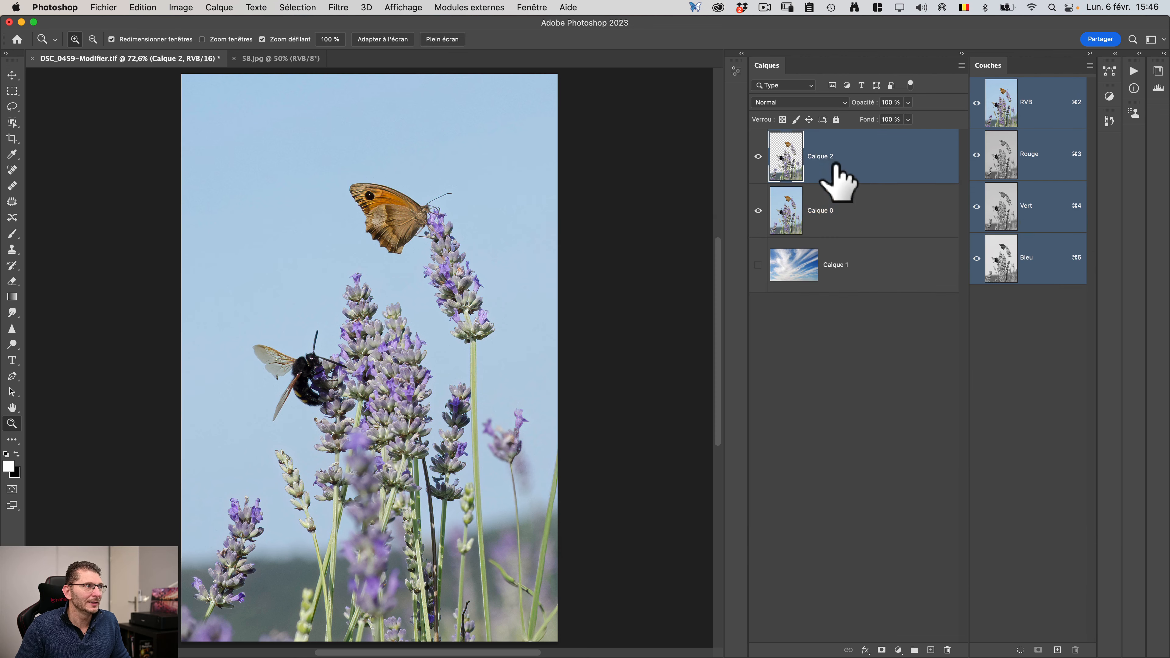
left_click(787, 157, "super")
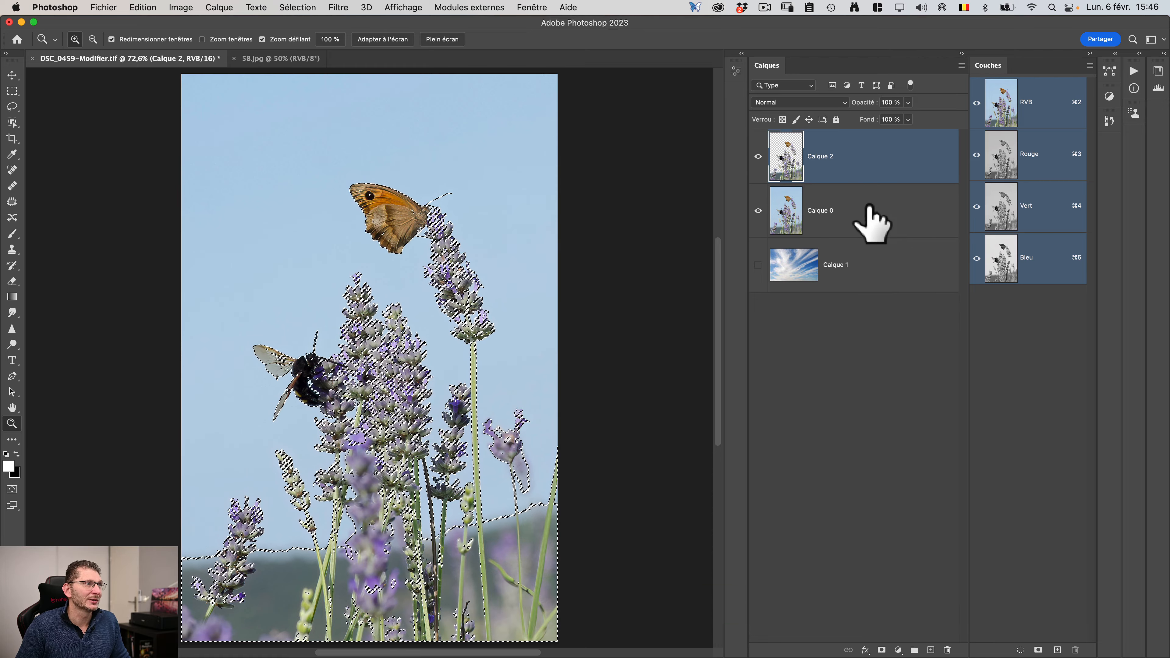
left_click(868, 220)
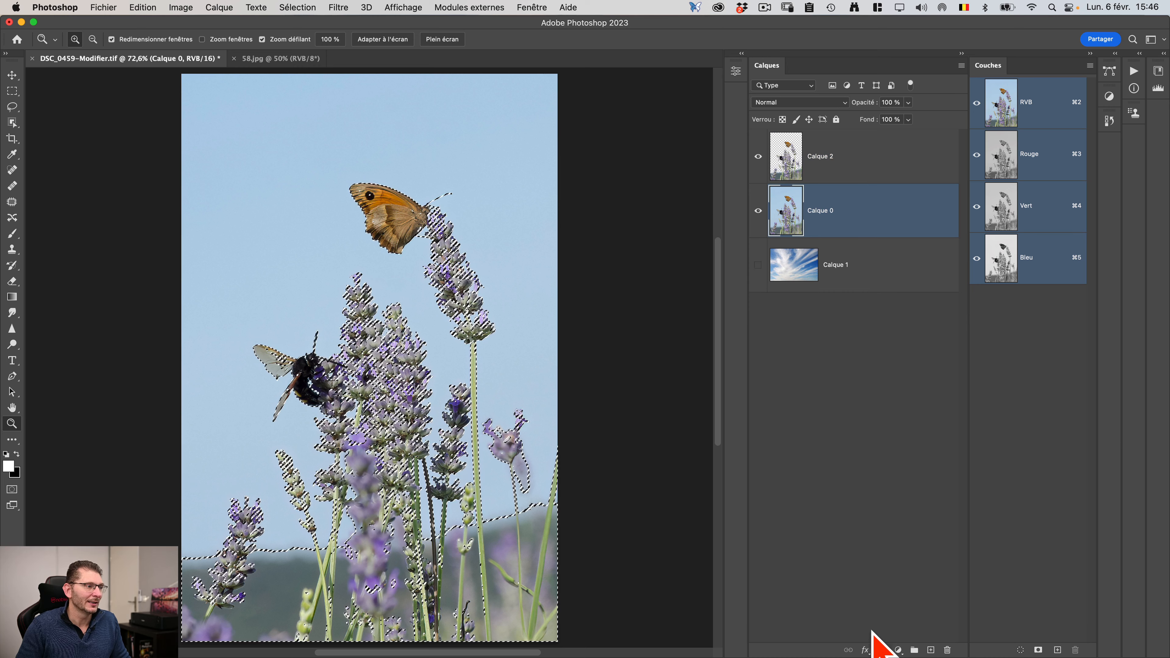
left_click(880, 650)
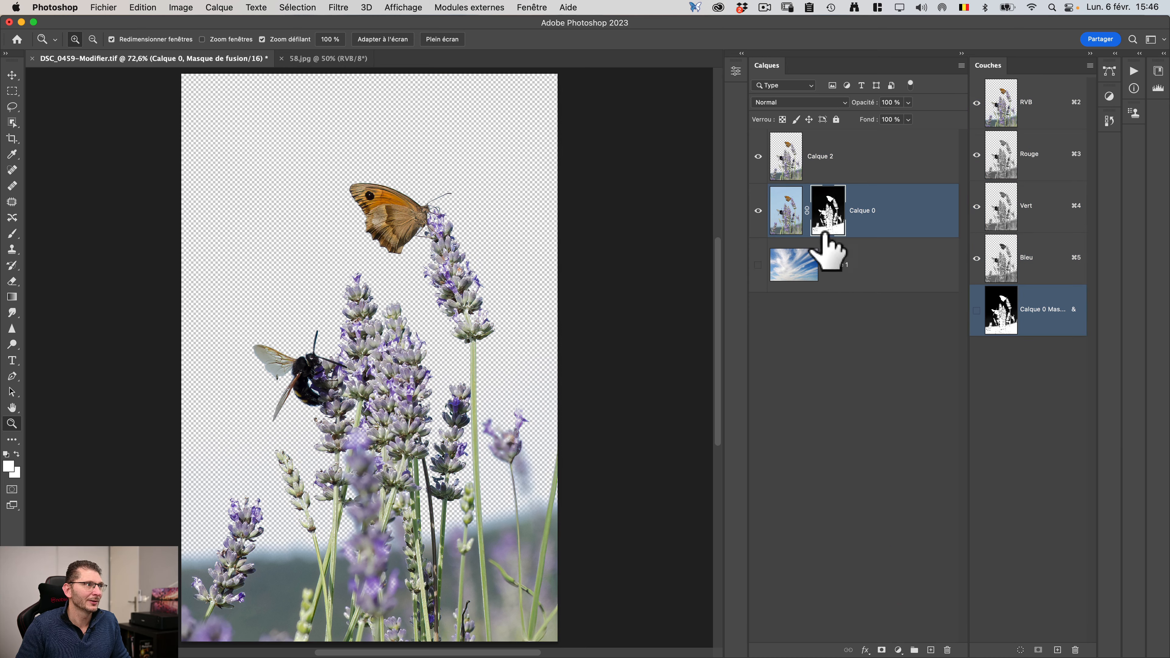
- Show the sky layer Calque 1, hide Calque 2 and check Calque 0's layer mask on its own
left_click(757, 265)
left_click(757, 211)
left_click(757, 210)
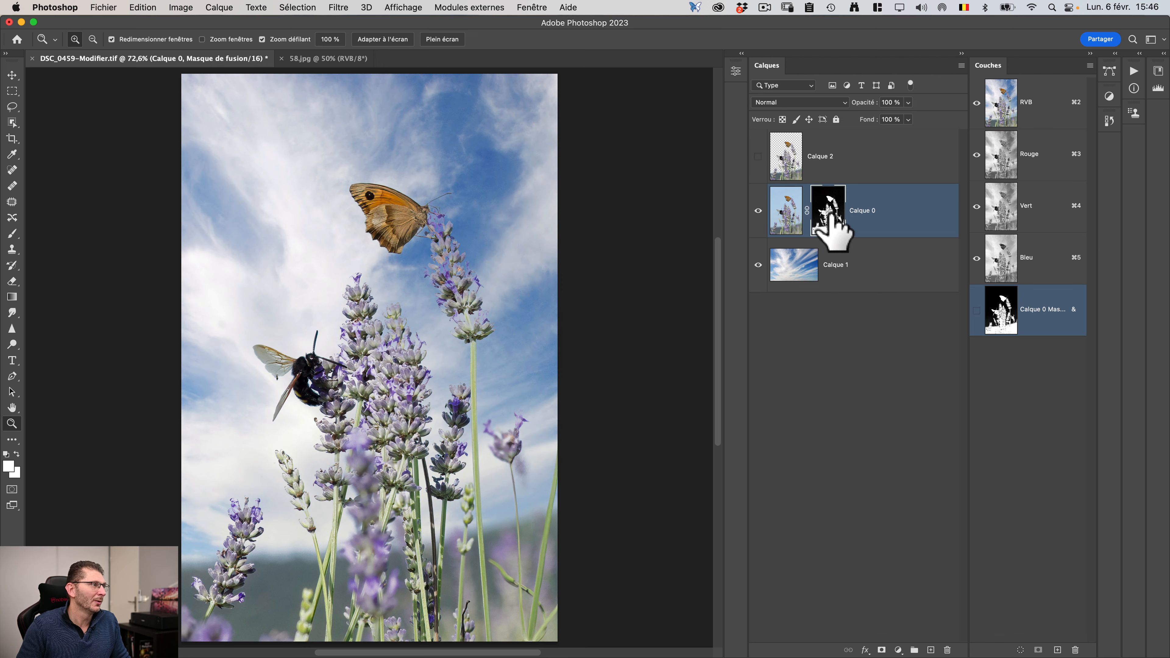
left_click(831, 223, "alt")
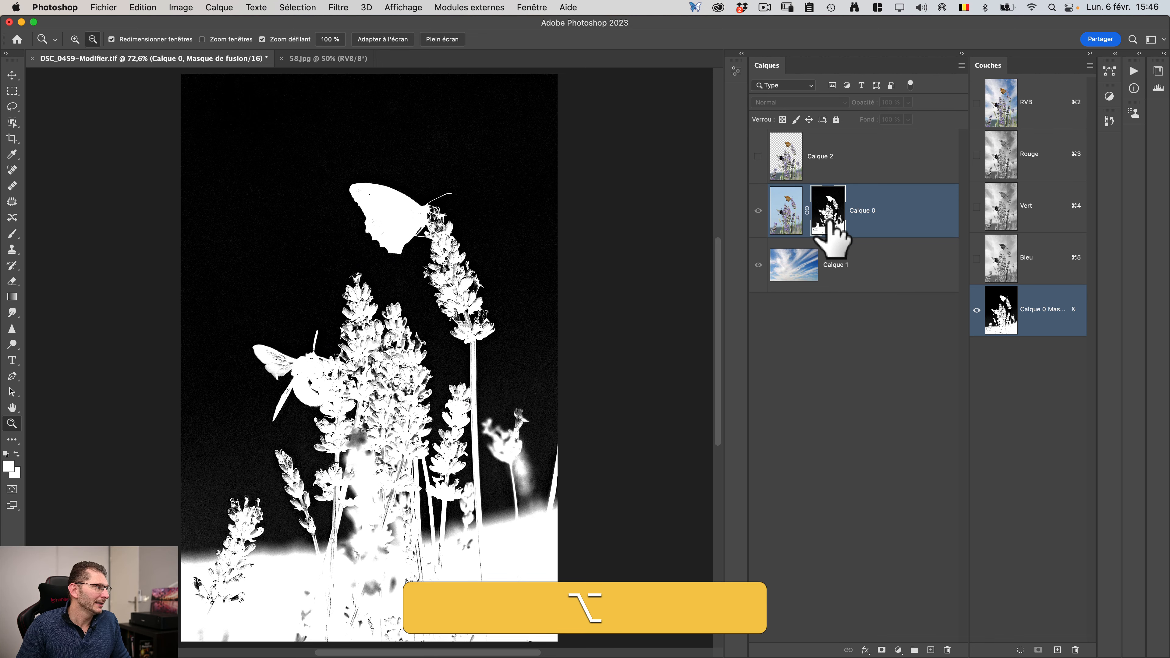
left_click(830, 223, "alt")
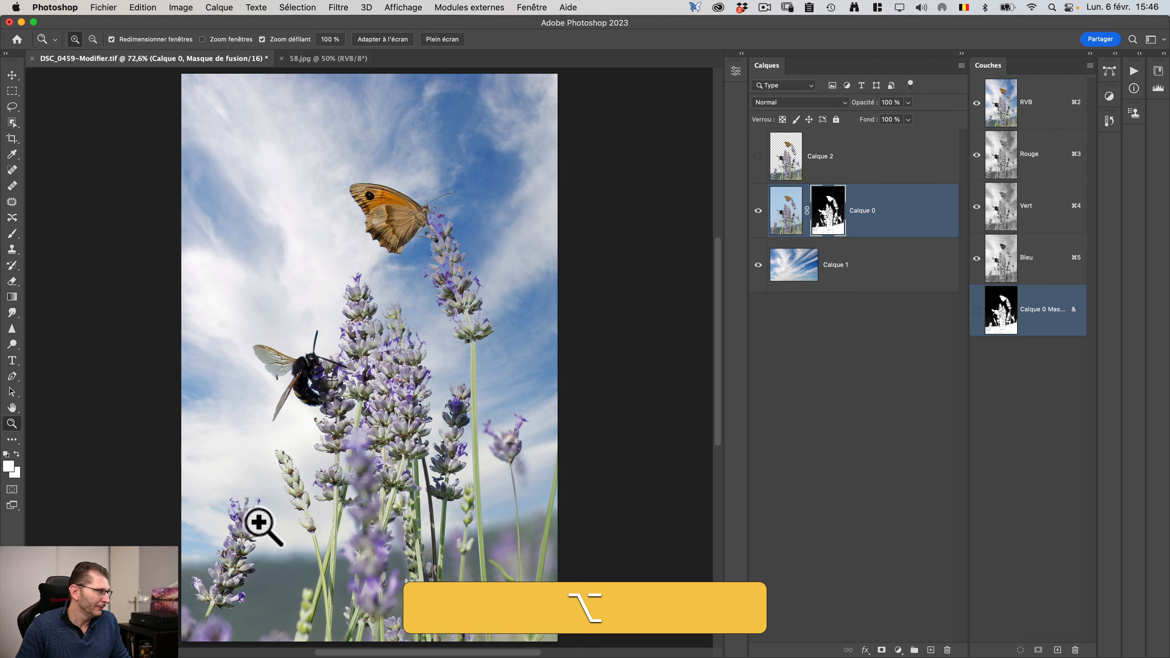
- Paint in white on Calque 0's mask with a size 10 brush to restore the petals of the lower-left lavender flower
left_click_drag(259, 525, 318, 517)
key("space")
left_click_drag(261, 491, 386, 385)
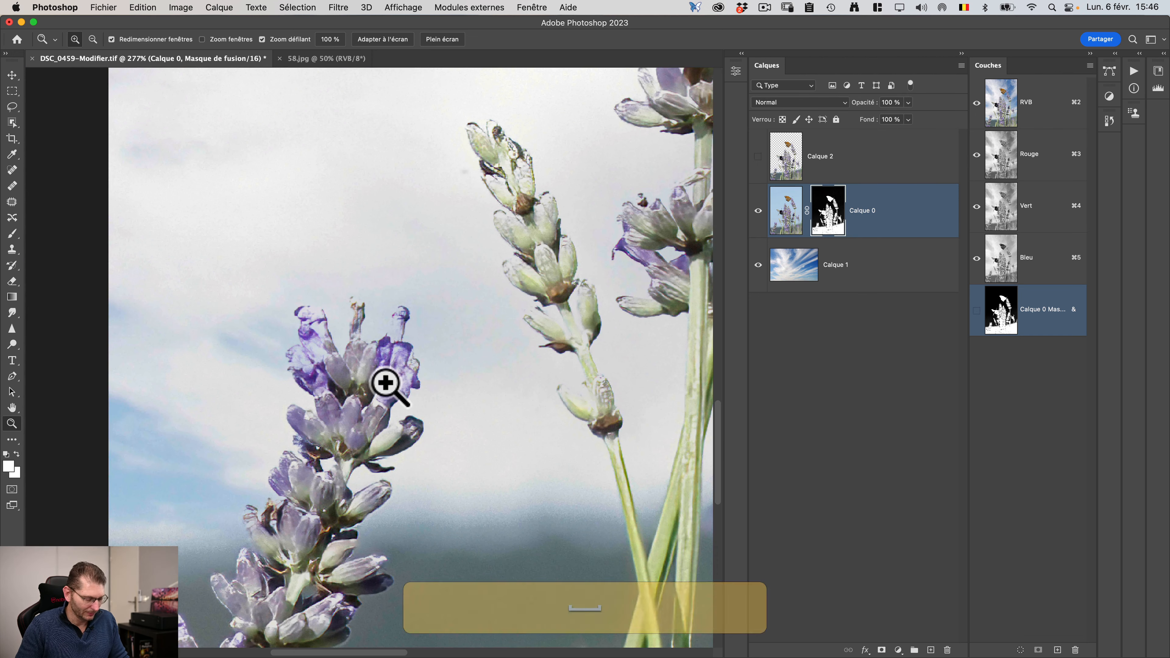
key("b")
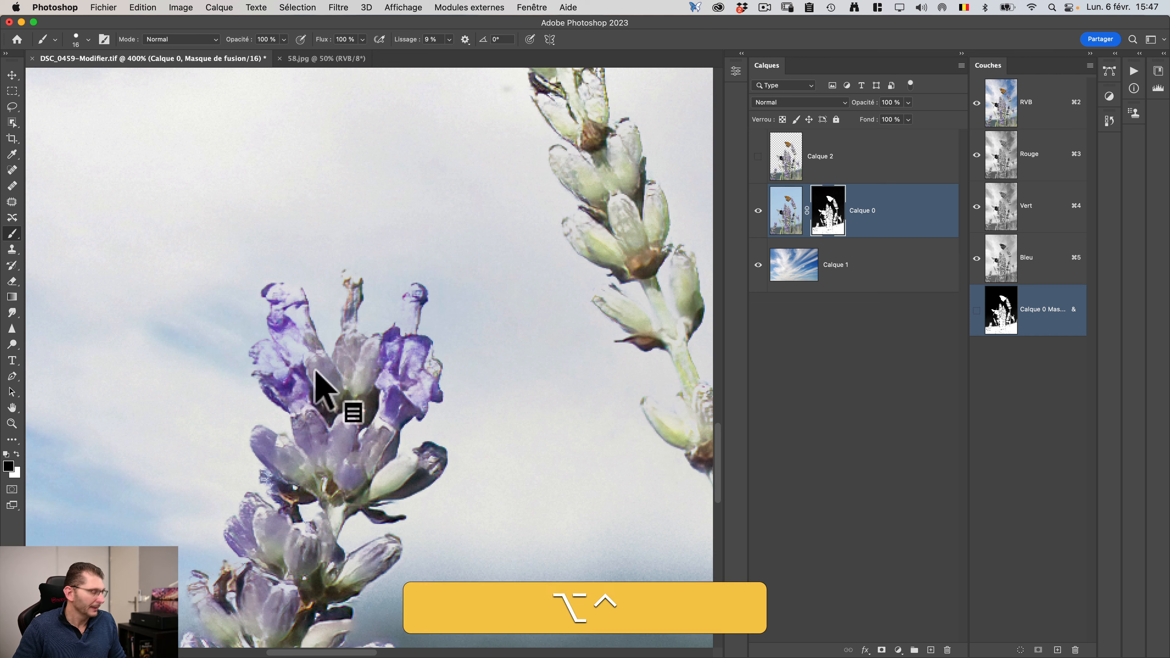
key("x")
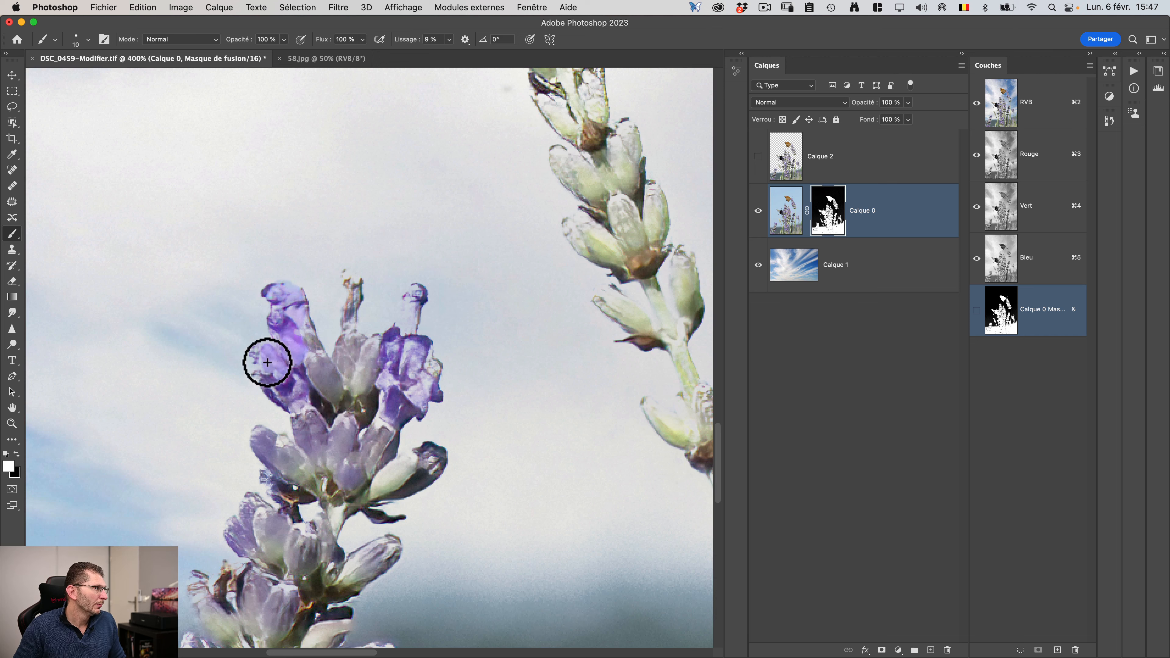
mouse_move(266, 361)
left_mouse_down()
mouse_move(309, 418)
mouse_move(334, 399)
mouse_move(339, 426)
mouse_move(389, 391)
mouse_move(371, 391)
mouse_move(410, 391)
mouse_move(282, 475)
left_mouse_up()
key("super+0")
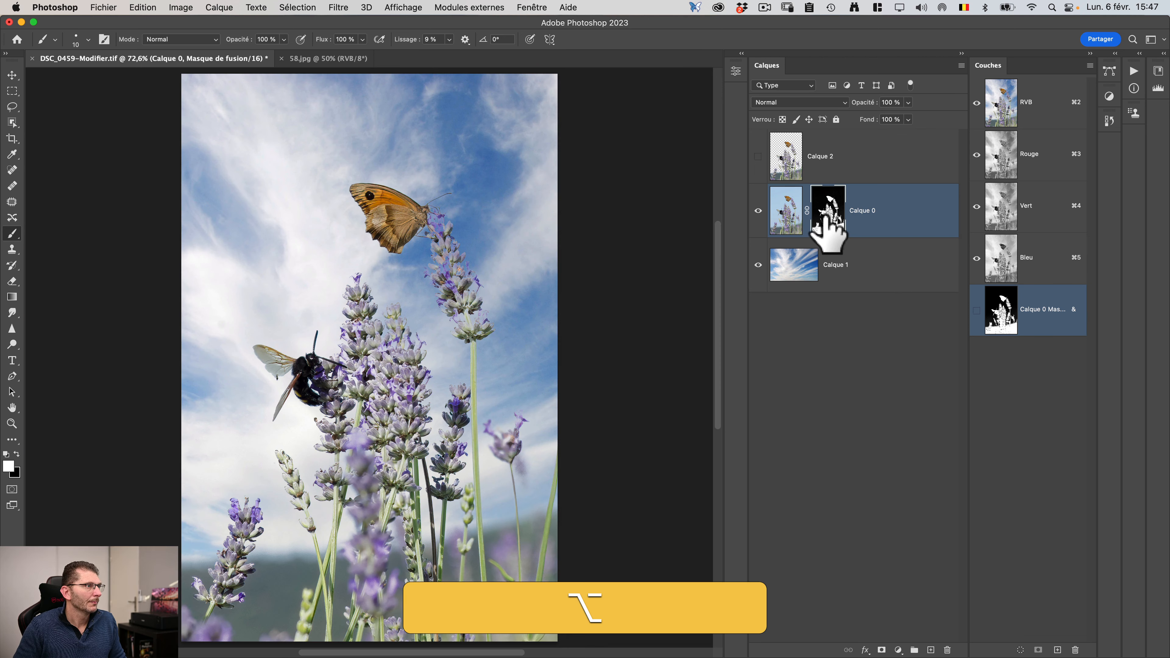
- Increase the contrast of Calque 0's mask with Niveaux, setting the input levels to 19 and 154, and return to the image view
left_click(825, 218, "alt")
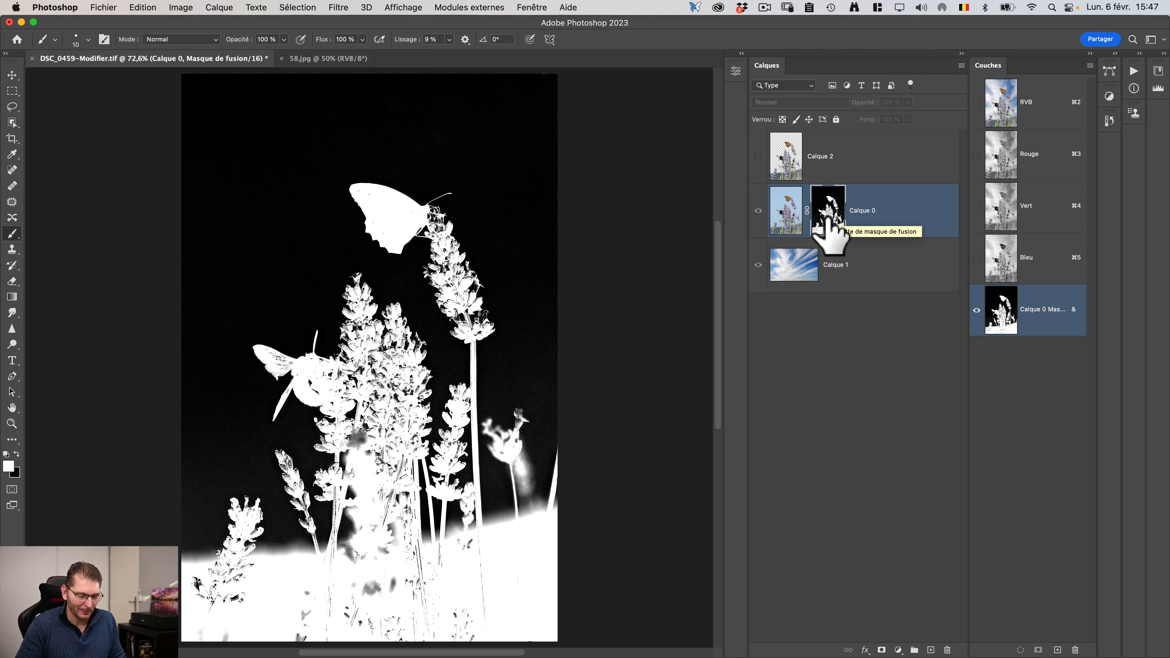
left_click(143, 7)
mouse_move(180, 8)
mouse_move(202, 41)
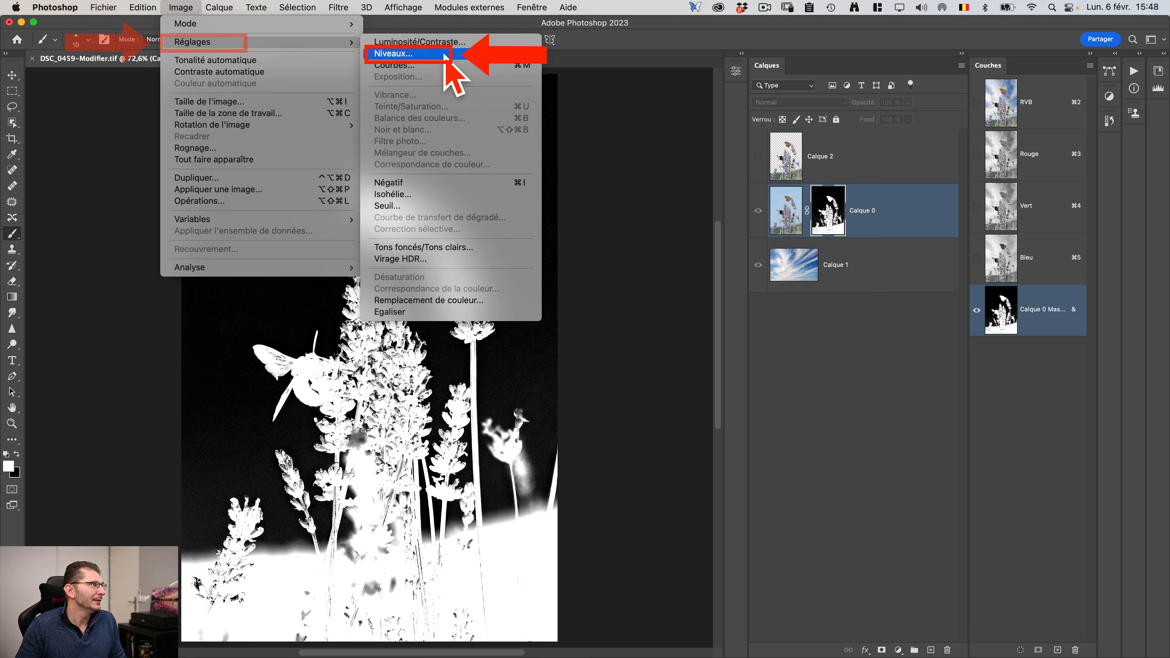
left_click(393, 53)
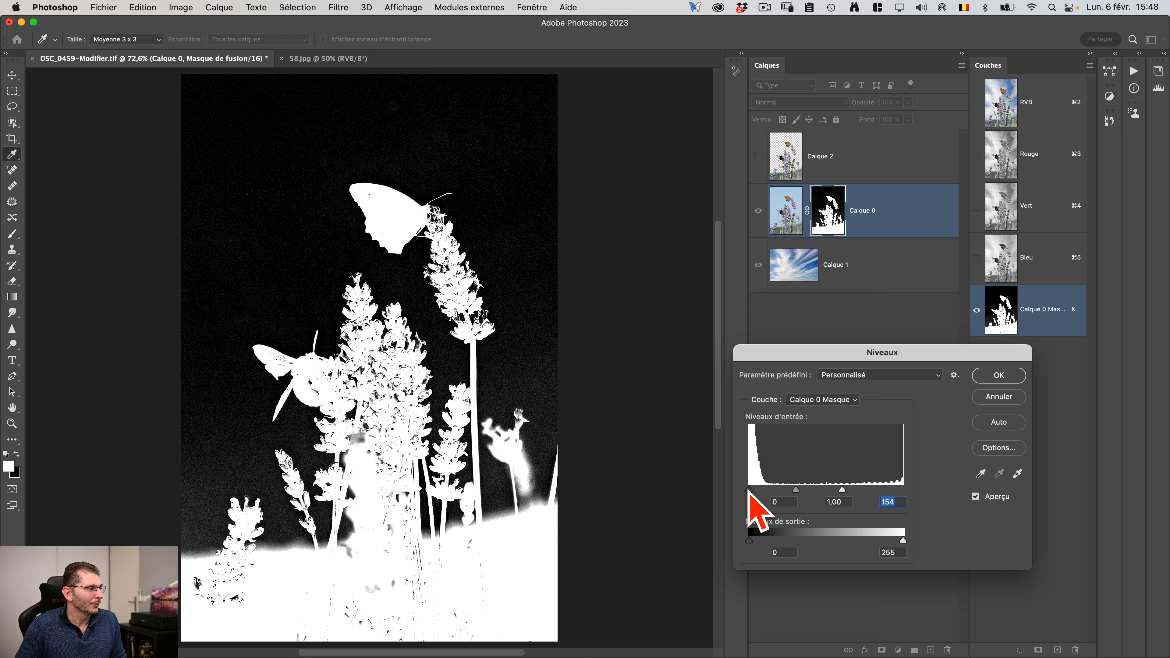
left_click_drag(749, 492, 759, 491)
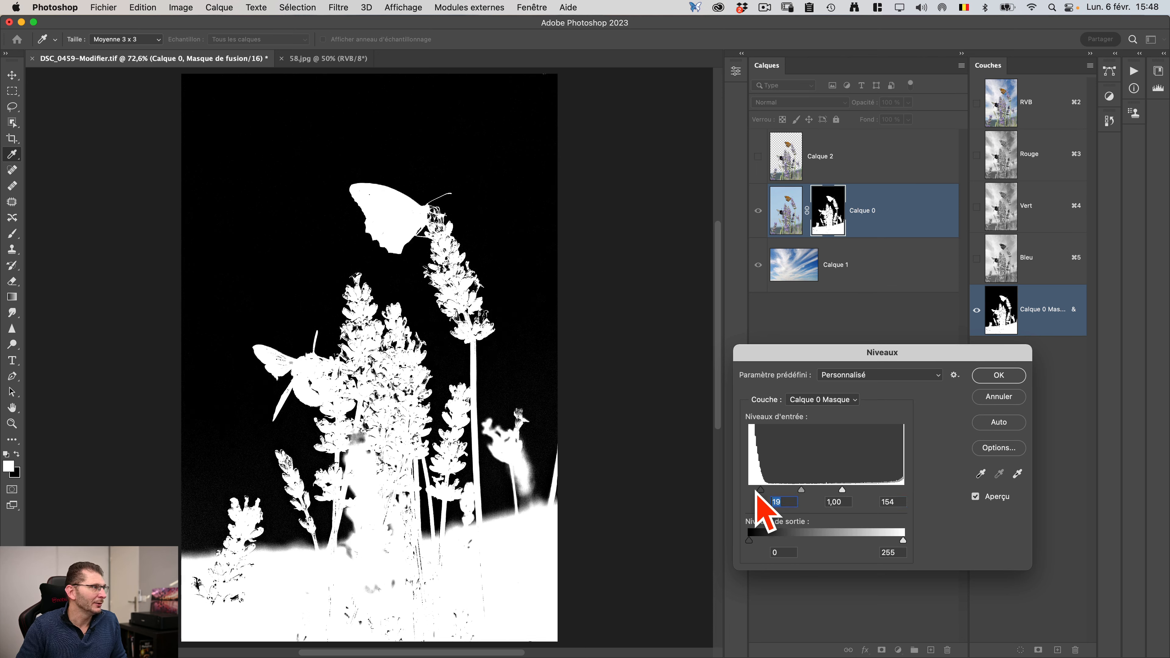
left_click(999, 375)
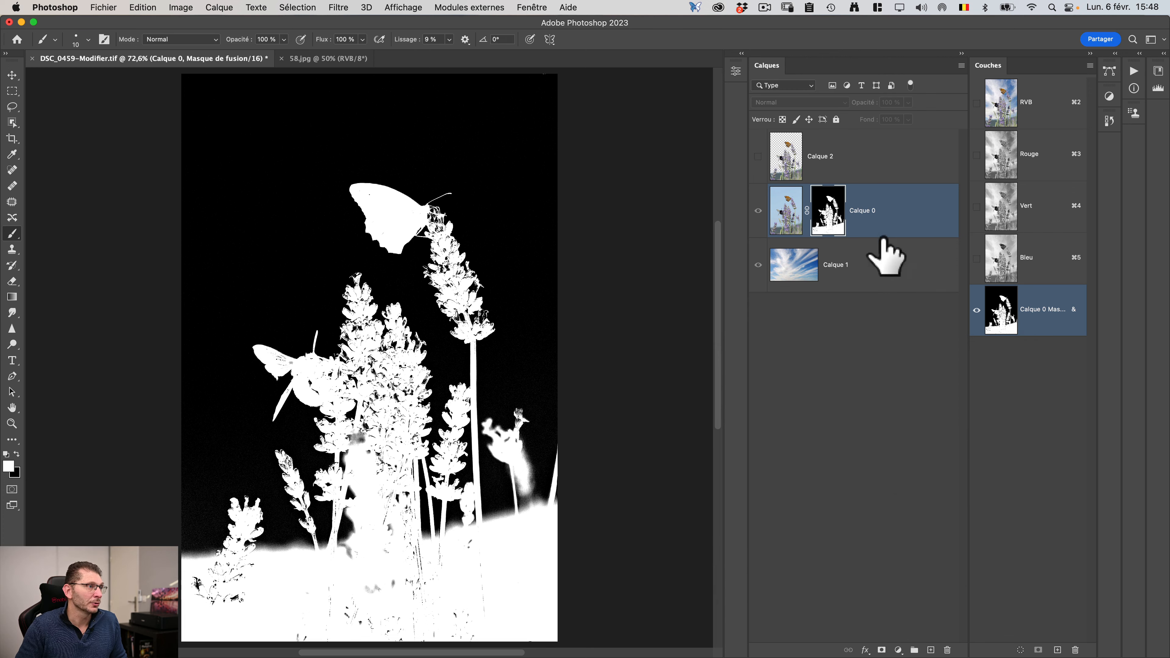
left_click(826, 213, "alt")
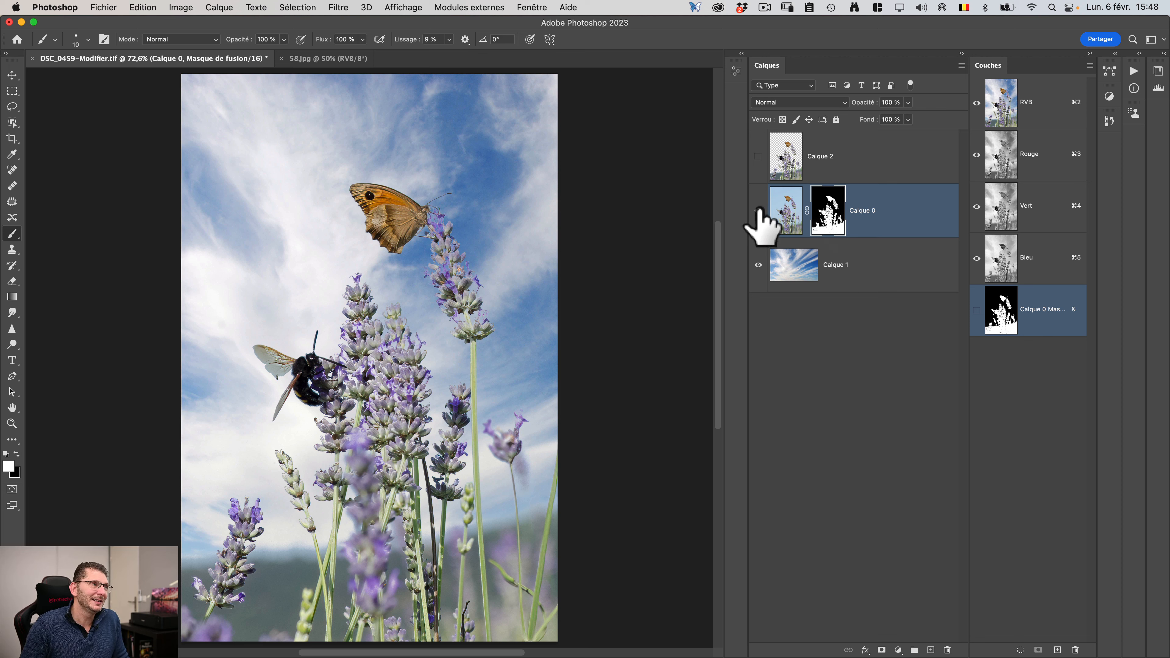
- Apply and remove Calque 0's layer mask, and delete Calque 2
left_click_drag(827, 217, 946, 650)
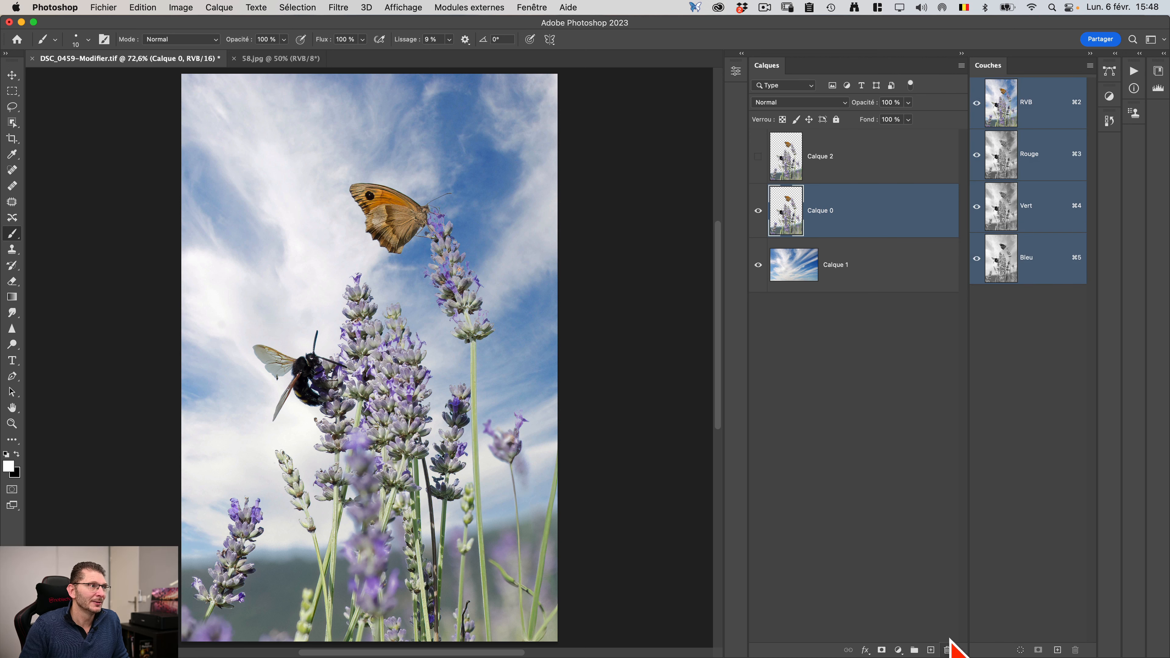
left_click(864, 148)
key("Delete")
- In Calque 0's blending options, compare on Bleu, split the Calque actif highlight slider to 168 / 212 and apply
double_click(914, 175)
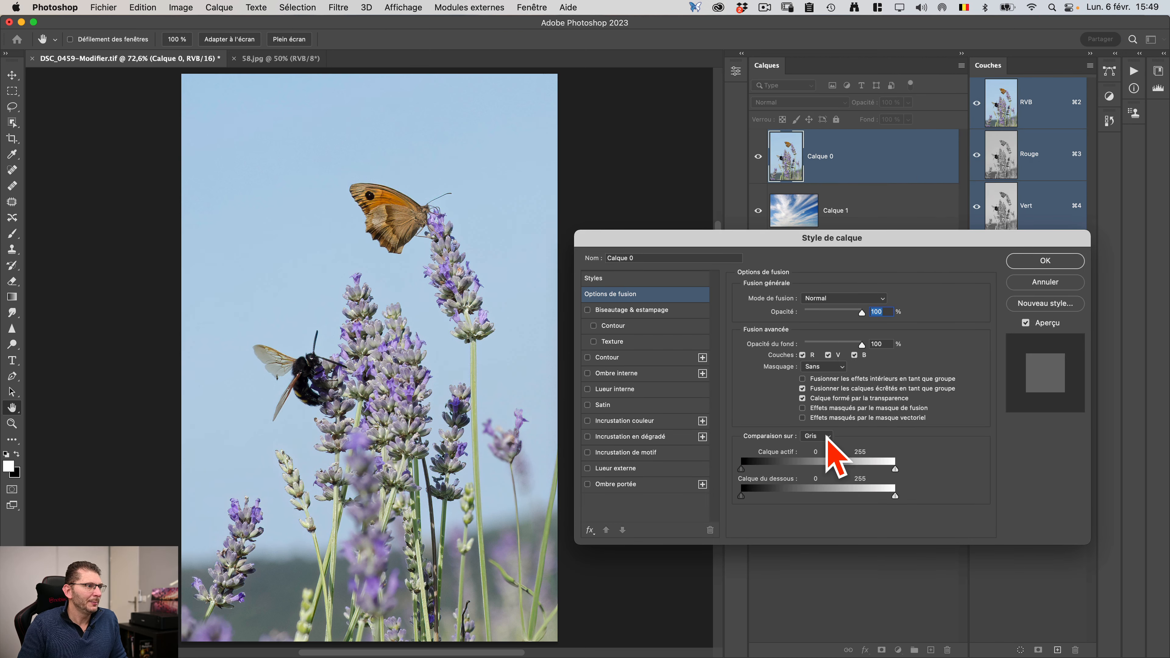
left_click(818, 436)
left_click(814, 471)
left_click_drag(895, 469, 843, 470)
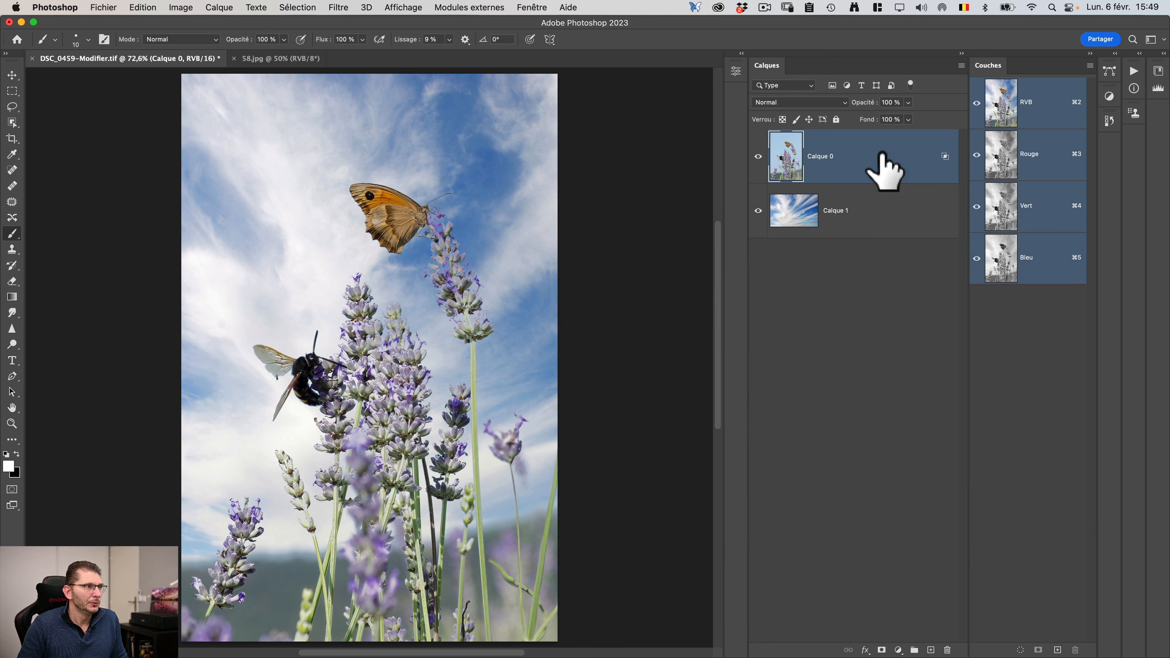
- Duplicate Calque 0 with its blending settings, add an empty layer above the copy and merge the two
key("super+j")
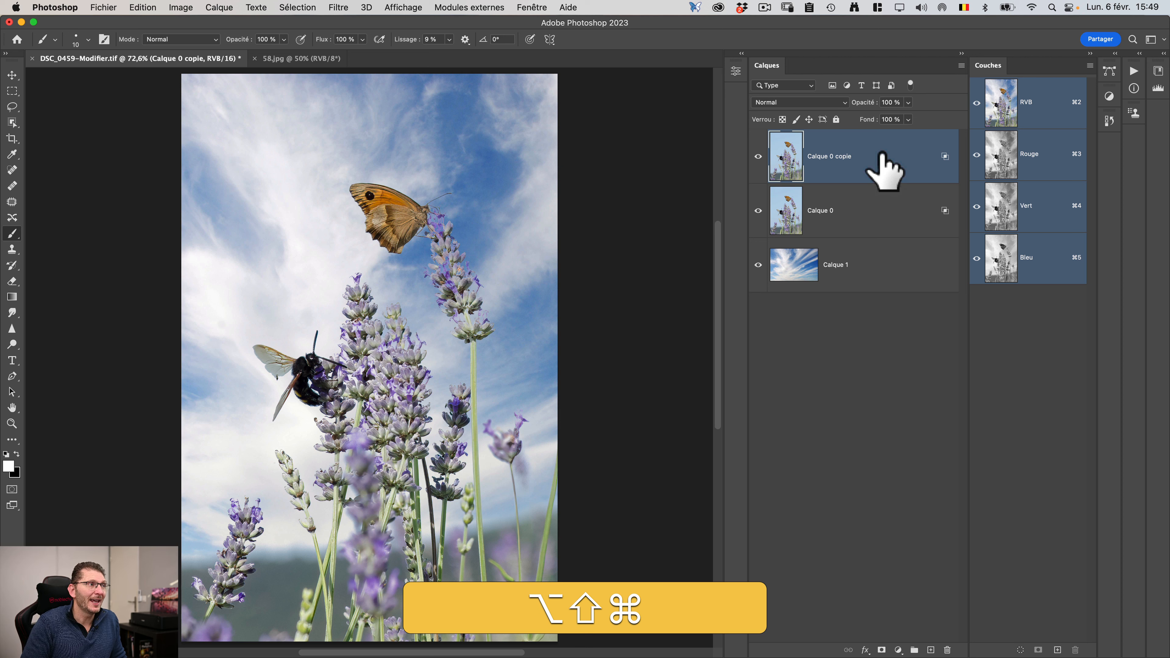
key("super+alt+shift+n")
left_click(859, 212, "shift")
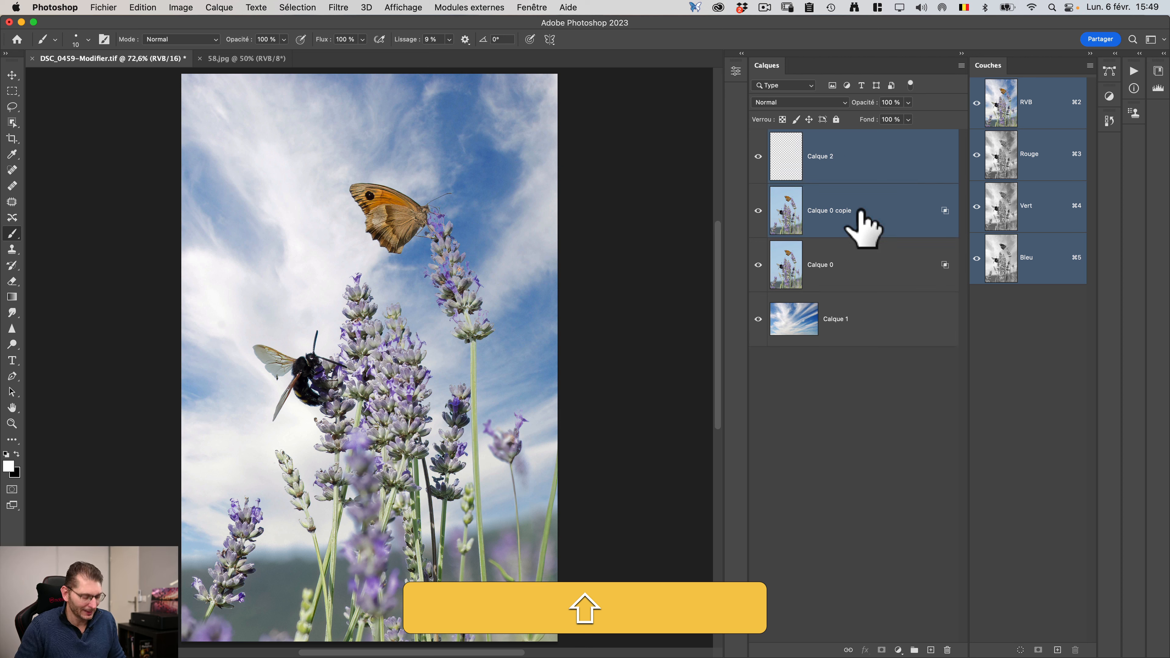
key("super+e")
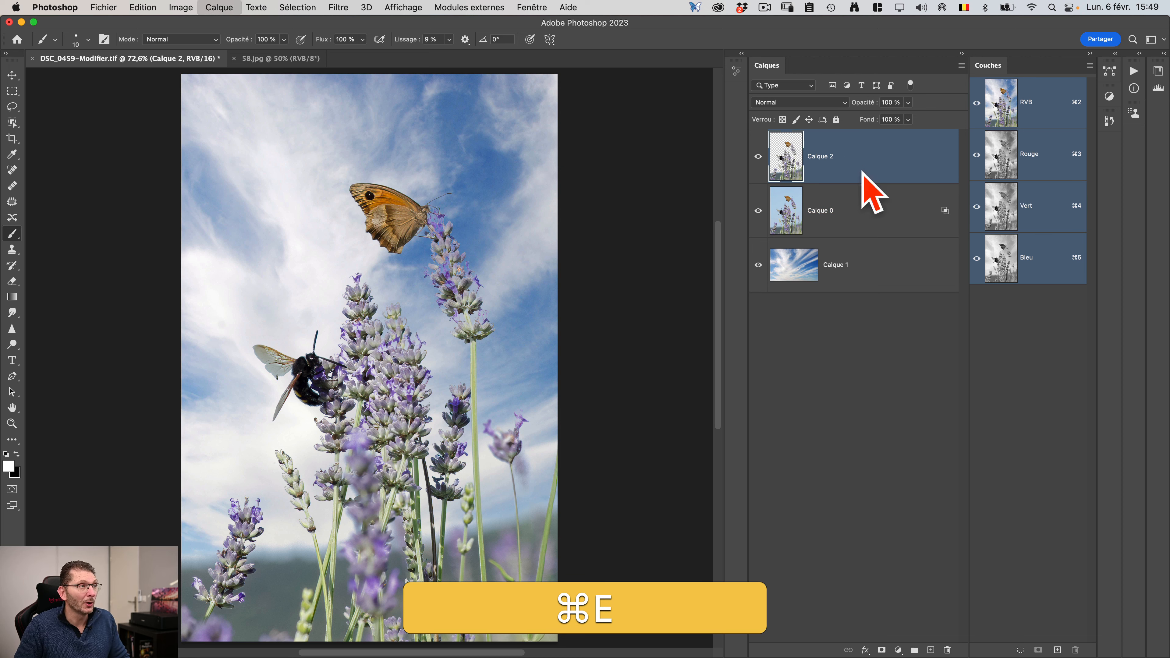
- Load Calque 2's transparency as a selection and add it to Calque 0 as a layer mask
left_click(791, 157, "super")
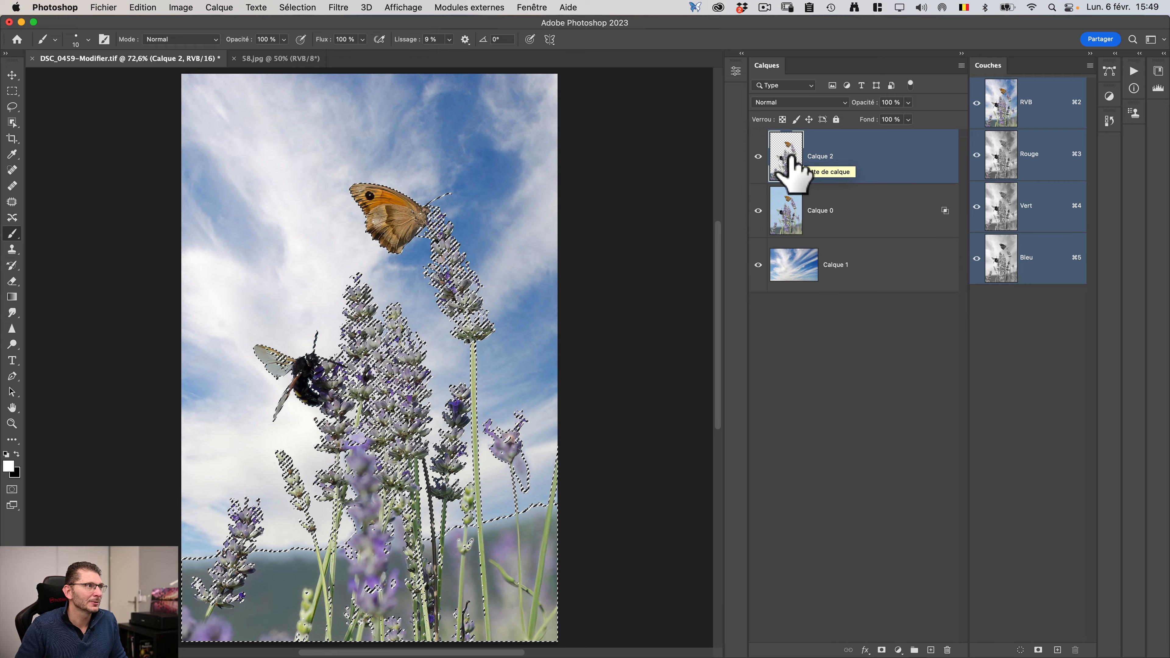
left_click(844, 208)
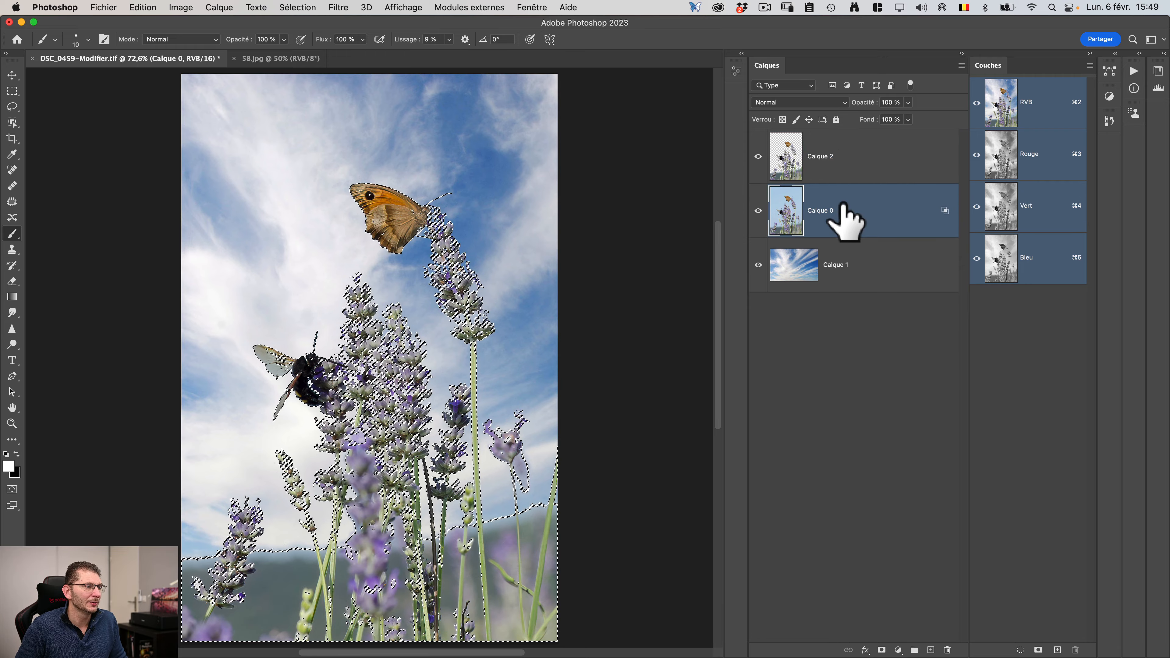
left_click(880, 650)
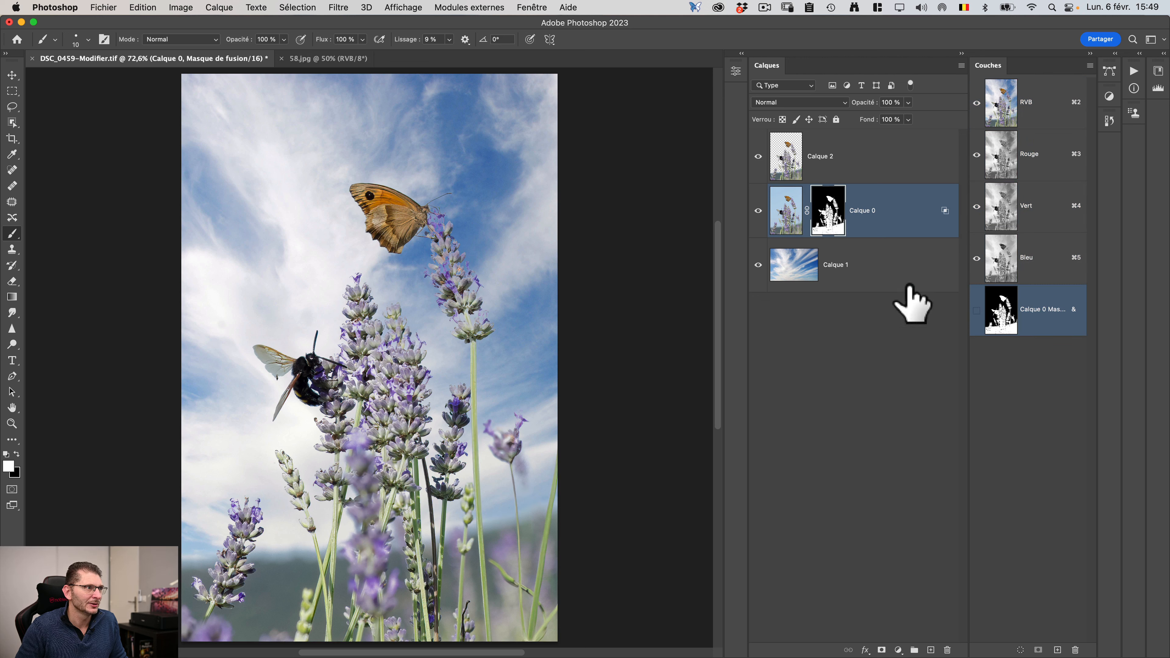
- Move Calque 0's Calque actif highlight sliders on Bleu back to 255, apply the blending options, and delete Calque 2
double_click(926, 229)
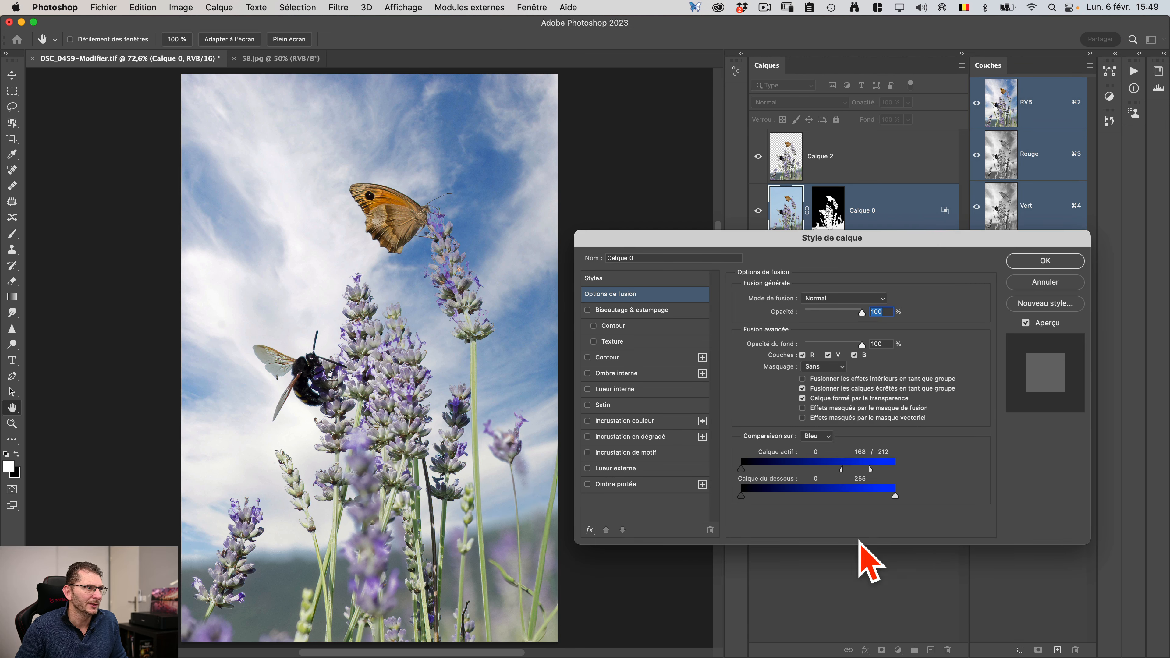
left_click_drag(842, 468, 891, 485)
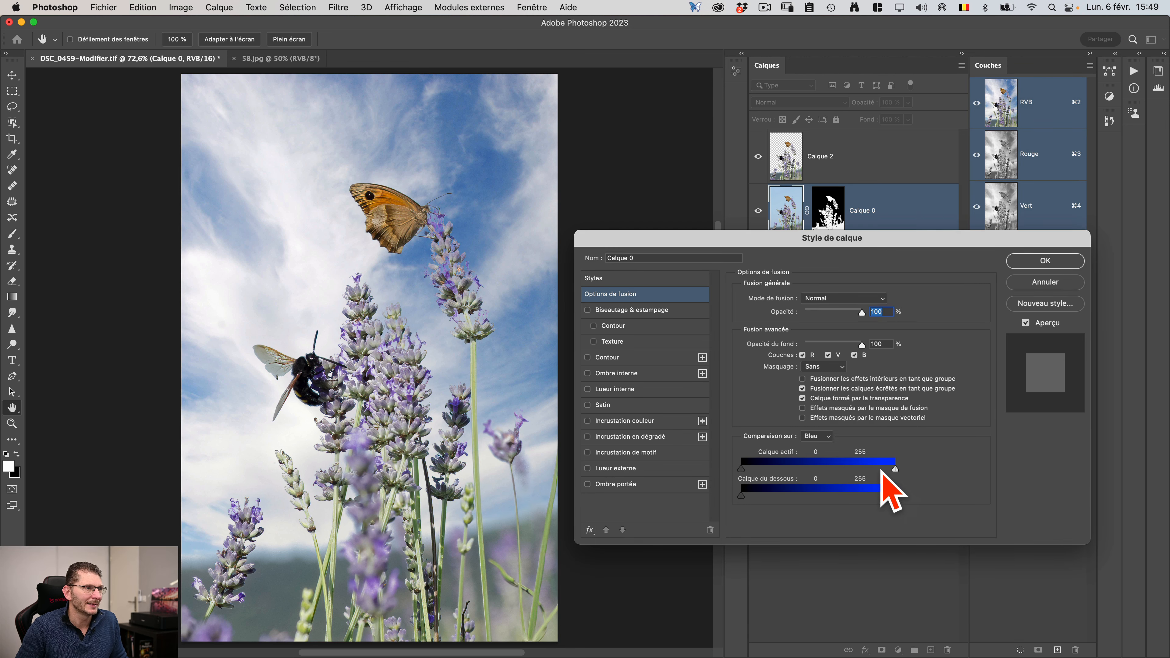
left_click(1043, 261)
left_click(842, 161)
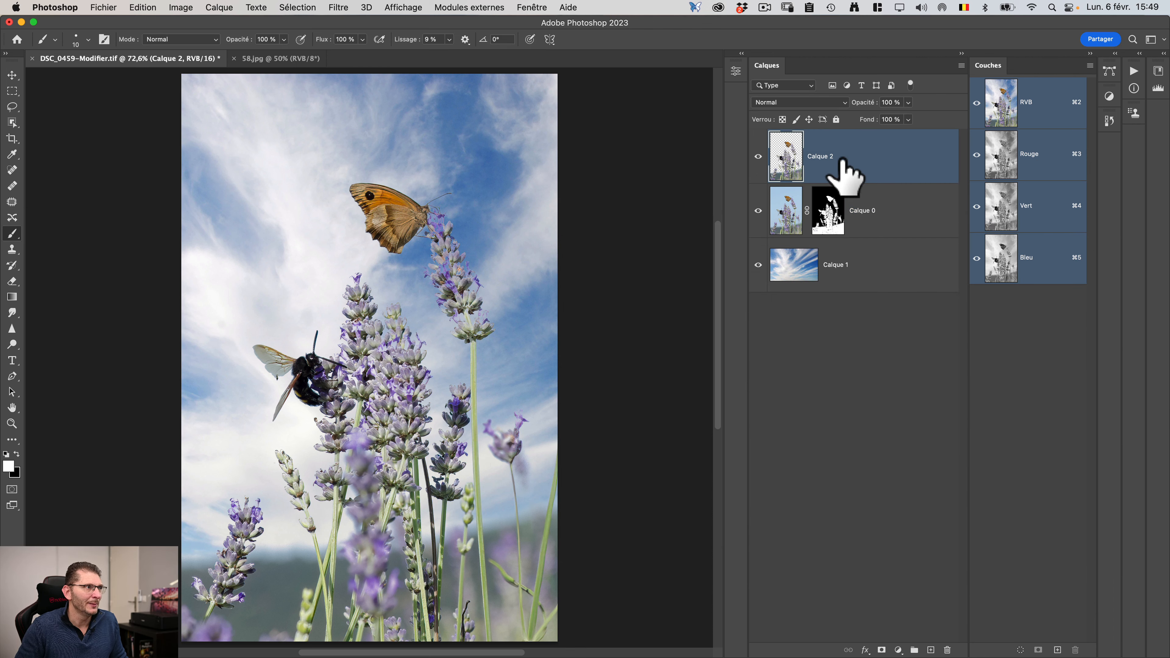
key("BackSpace")
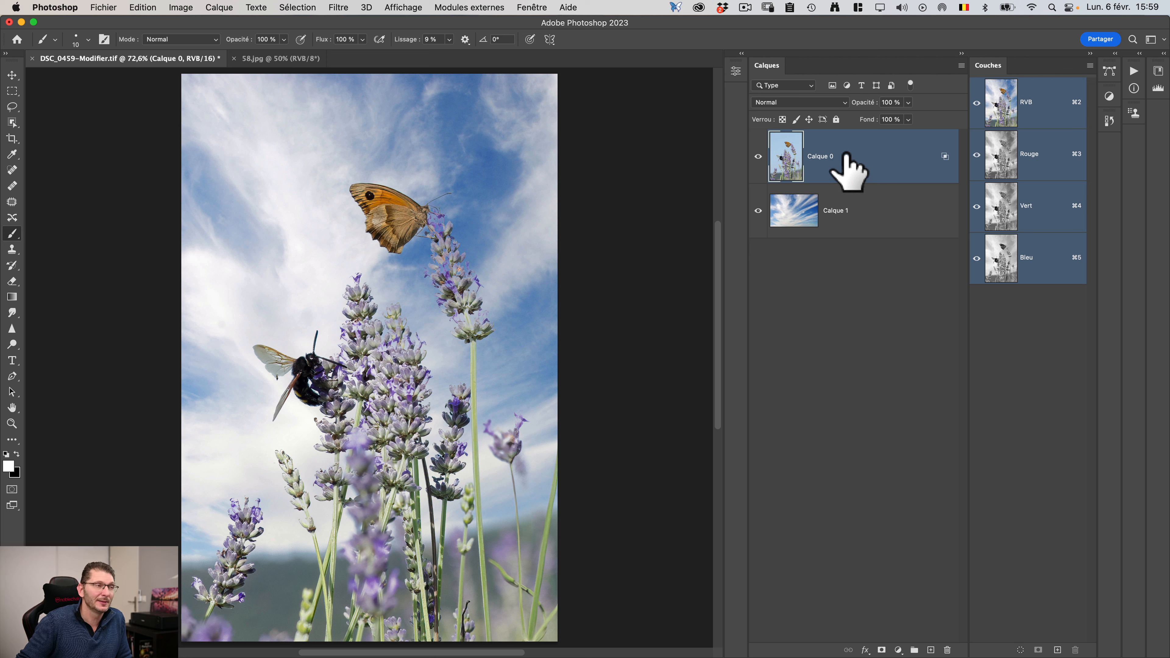
- Convert Calque 0 to a smart object and add a white layer mask to it
right_click(846, 156)
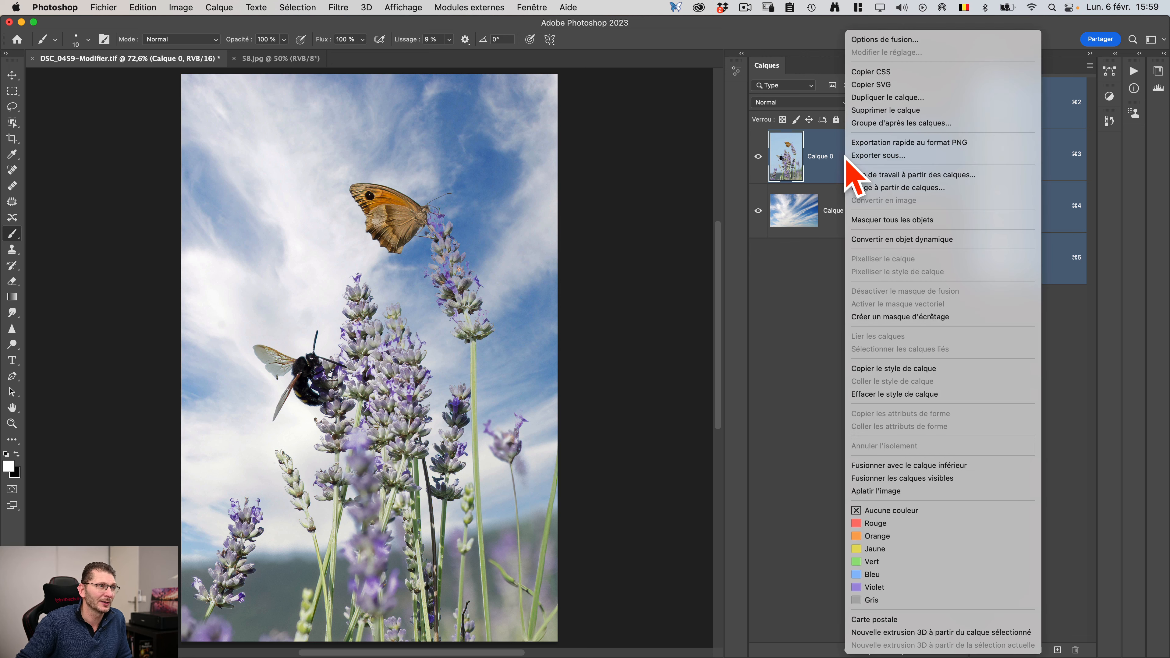
left_click(903, 240)
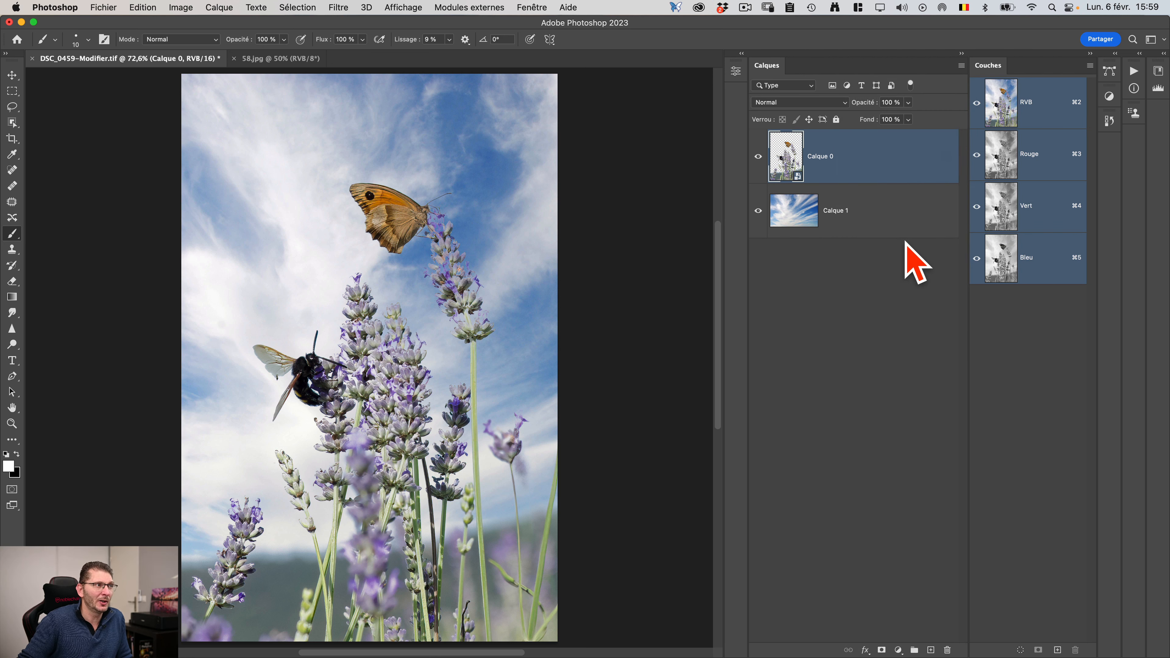
left_click(882, 649)
- Fill Calque 0's layer mask using Apply Image, with Calque 0 as the source layer and Transparence as the channel
left_click(180, 7)
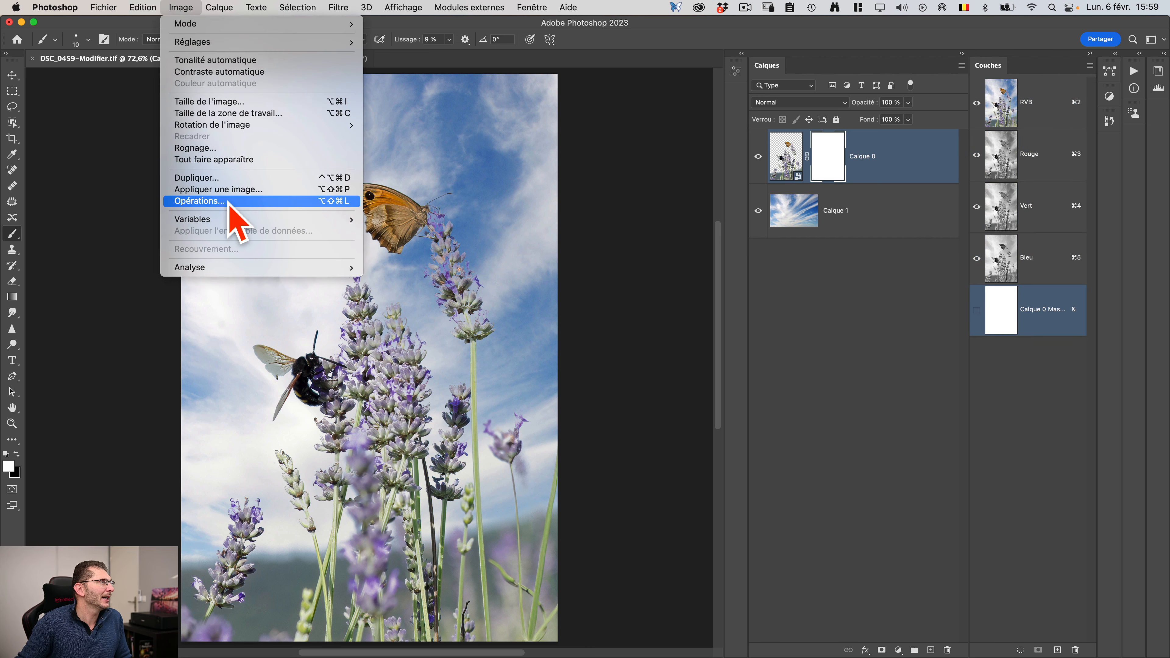
left_click(240, 188)
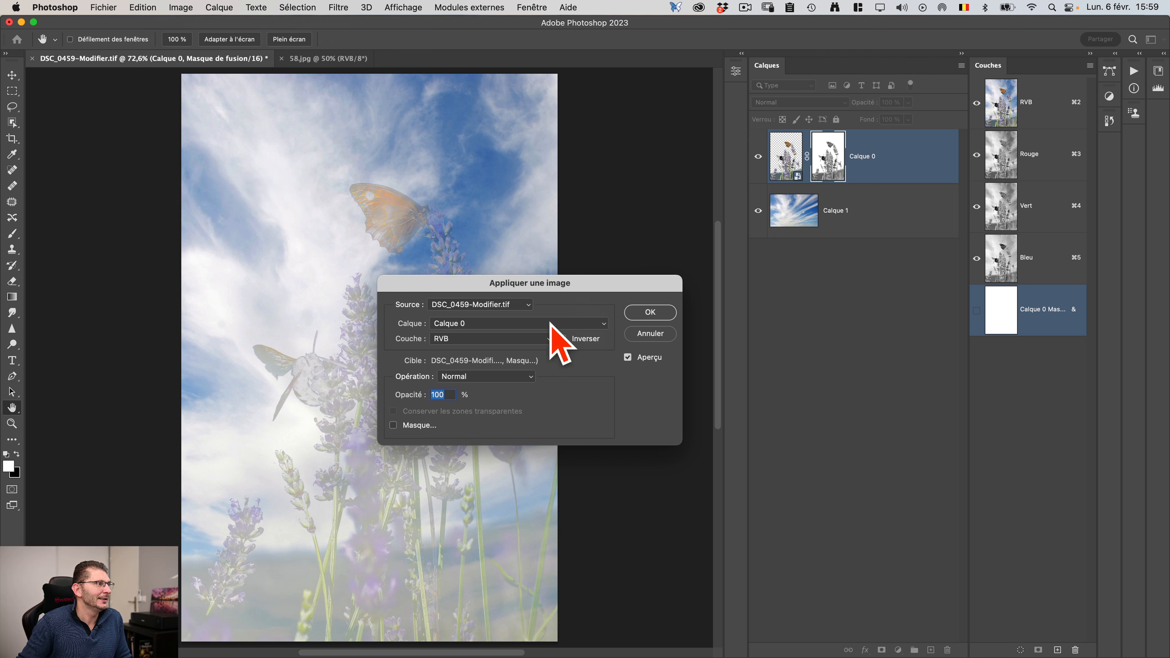
left_click(476, 324)
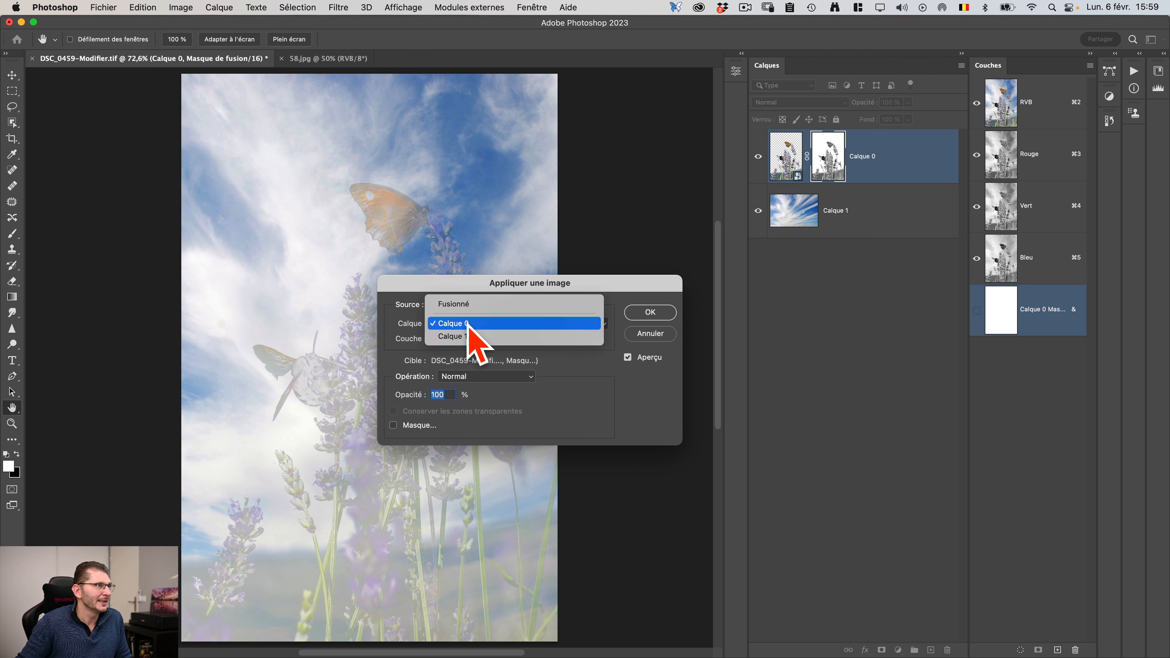
left_click(440, 323)
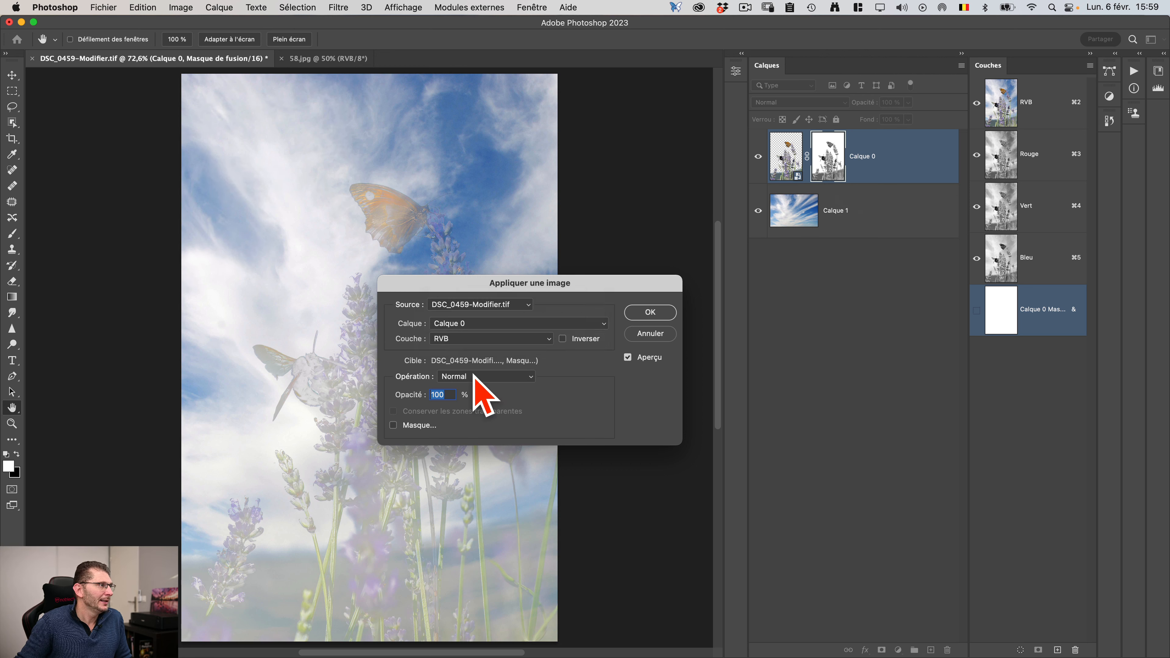
left_click(469, 340)
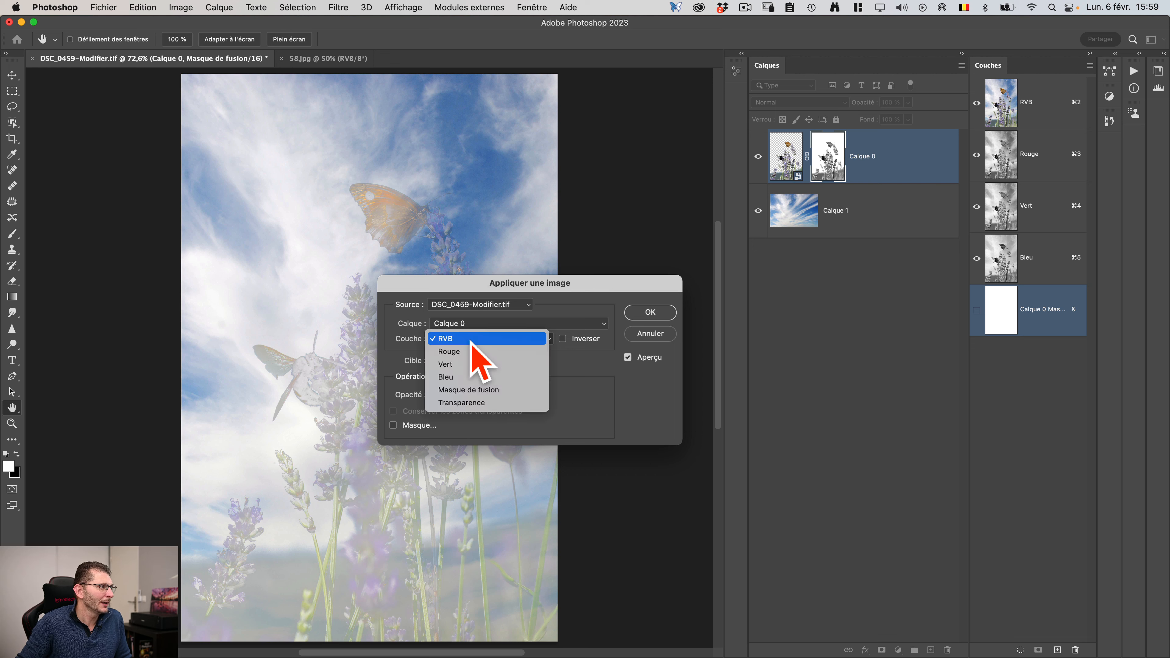
left_click(469, 403)
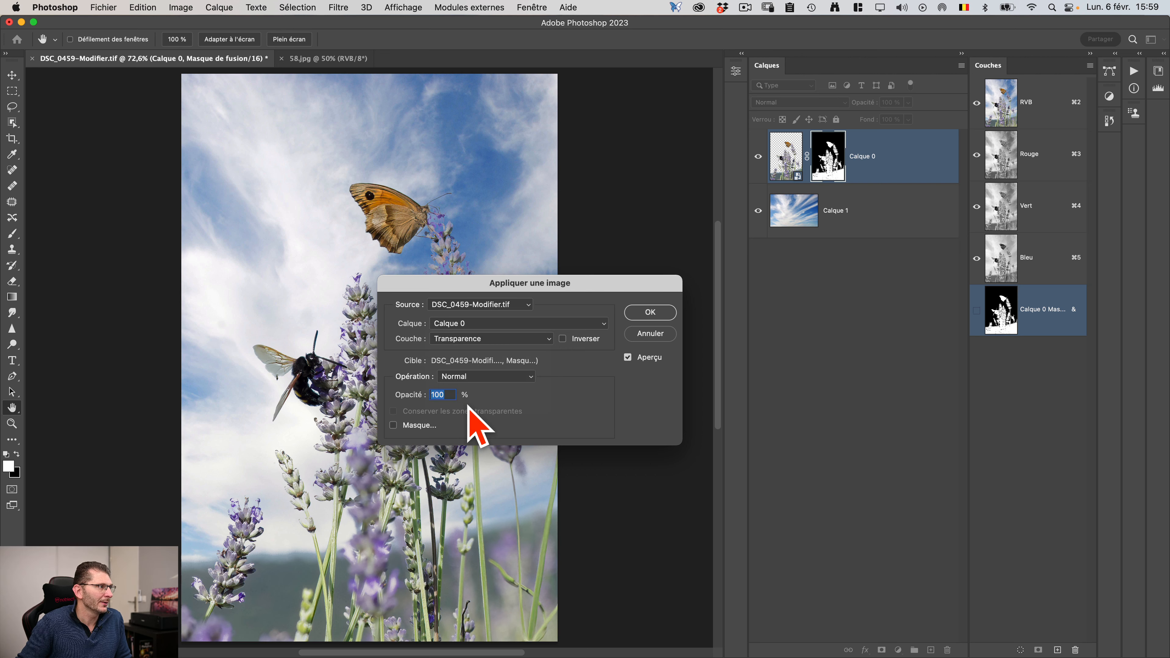
left_click(650, 312)
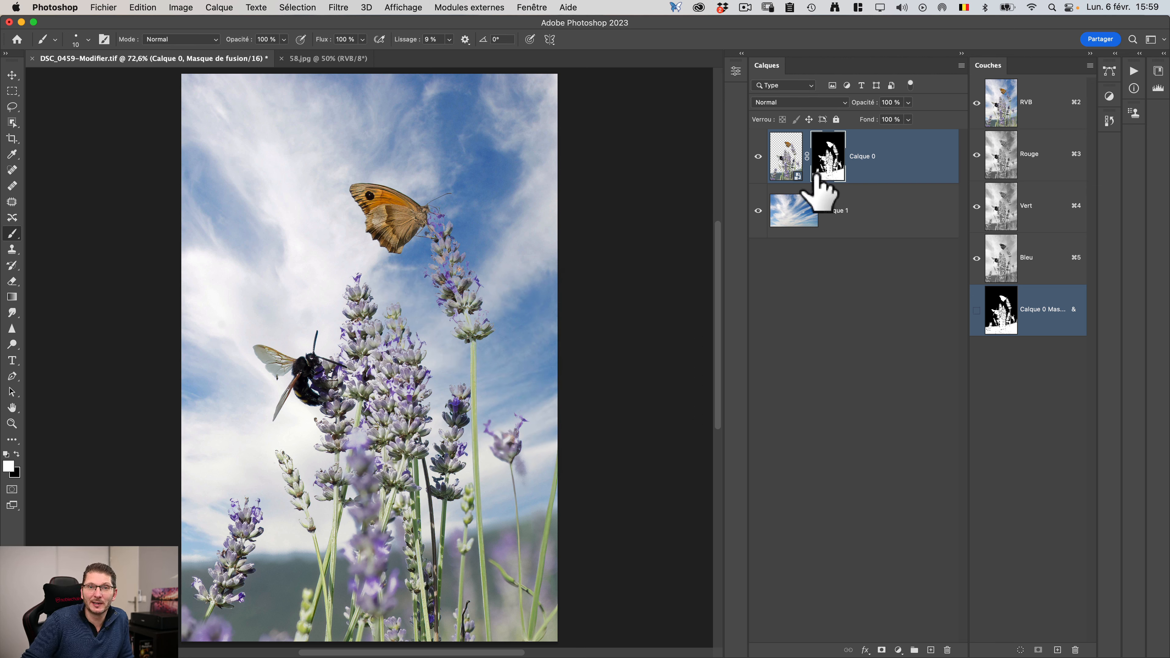